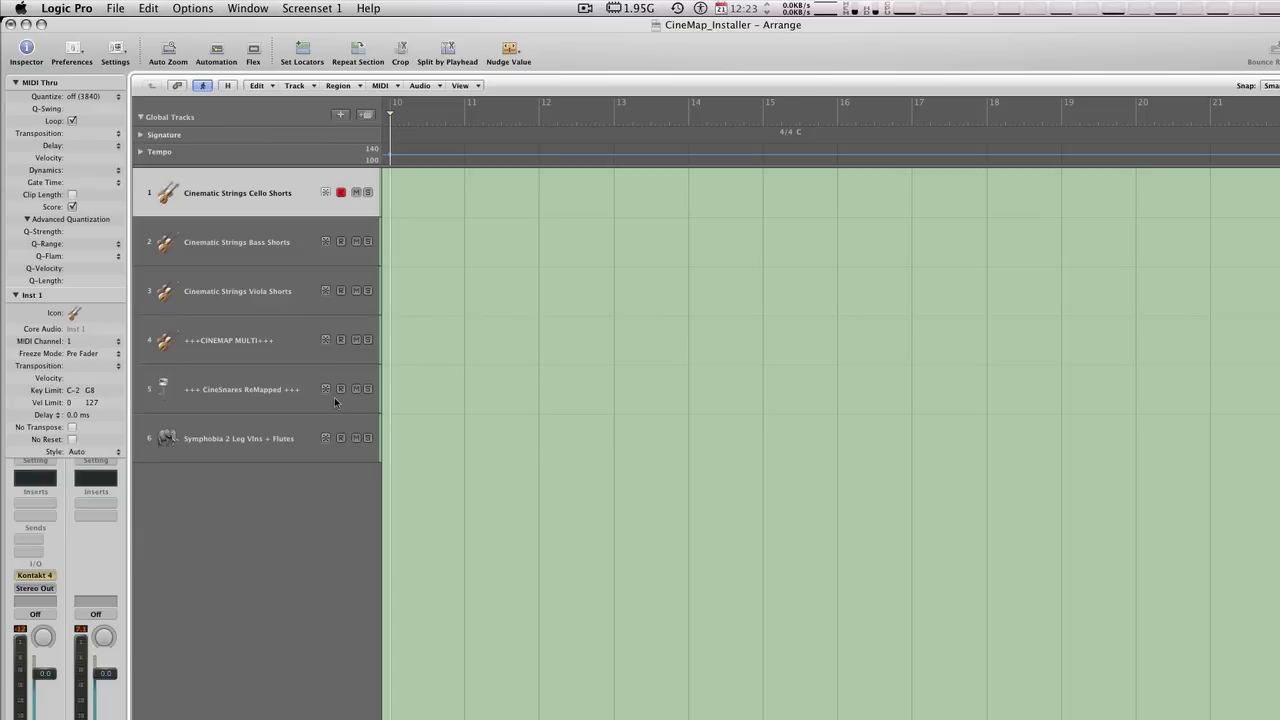
# - Open the Inst 1 Kontakt 4 instrument and audition the Cinematic Strings Cello, Bass and Viola Shorts tracks individually
pyautogui.click(35, 575)
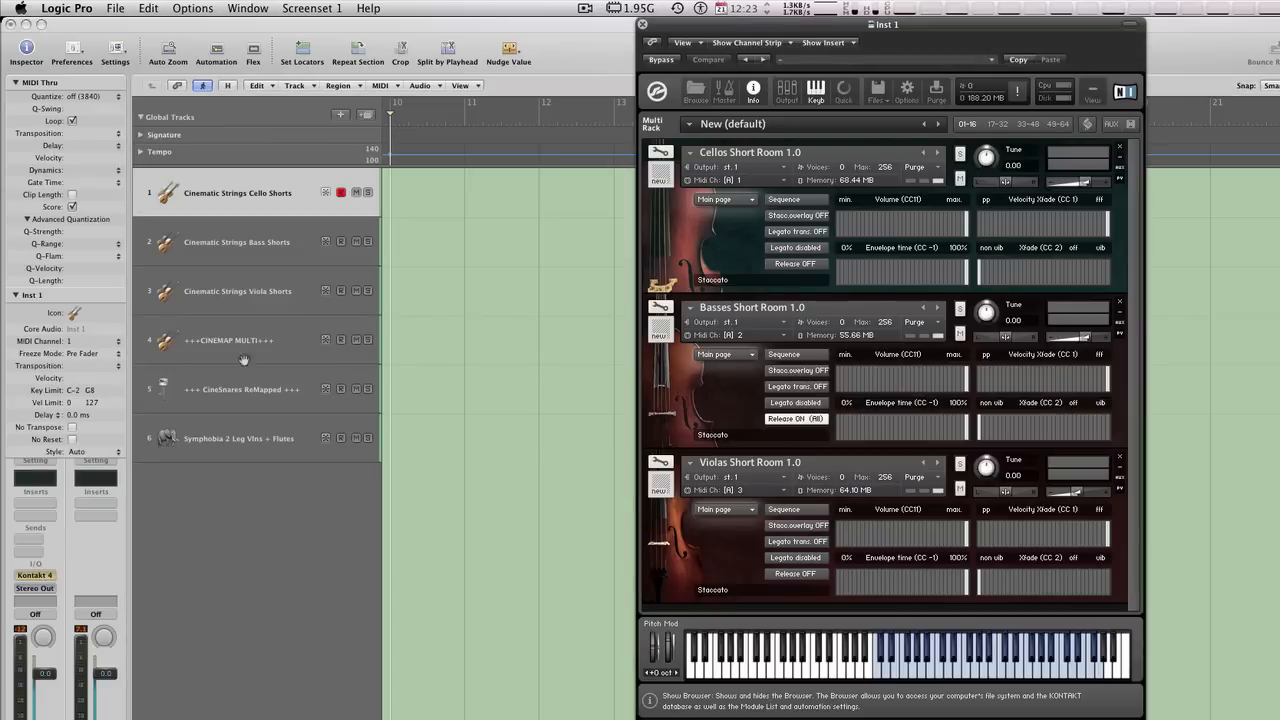
pyautogui.click(237, 291)
pyautogui.click(258, 195)
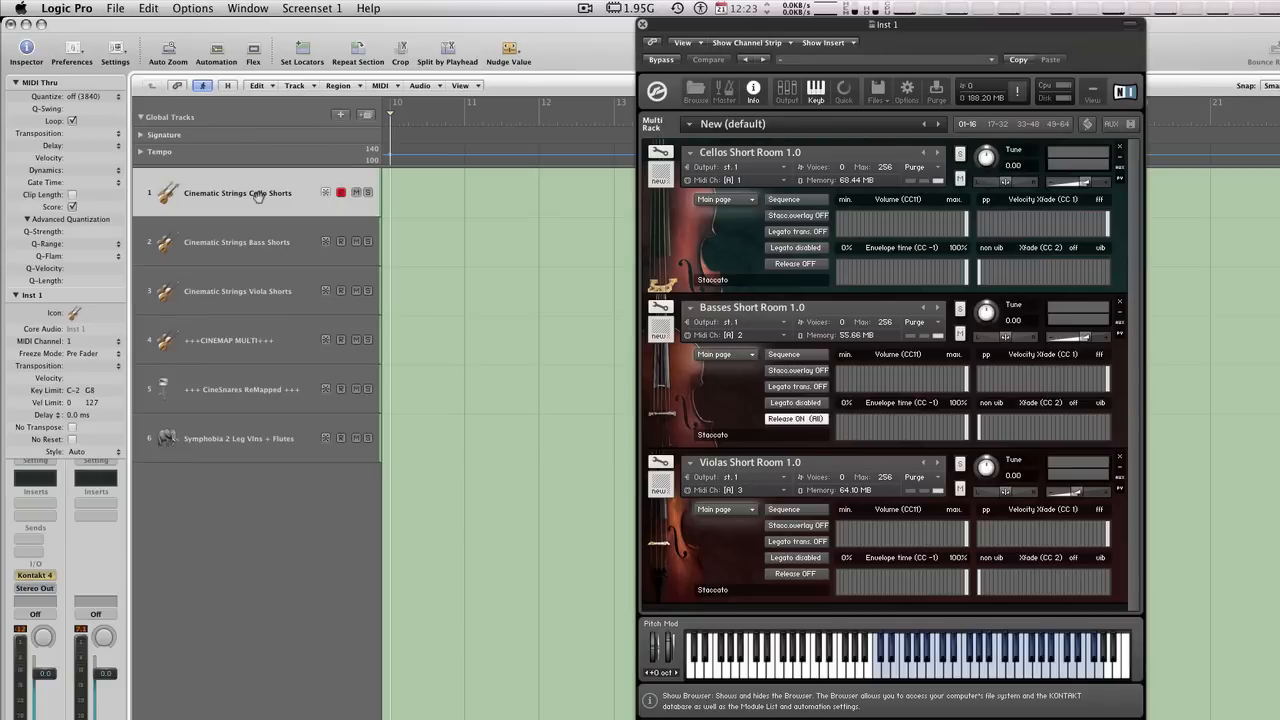
pyautogui.click(294, 241)
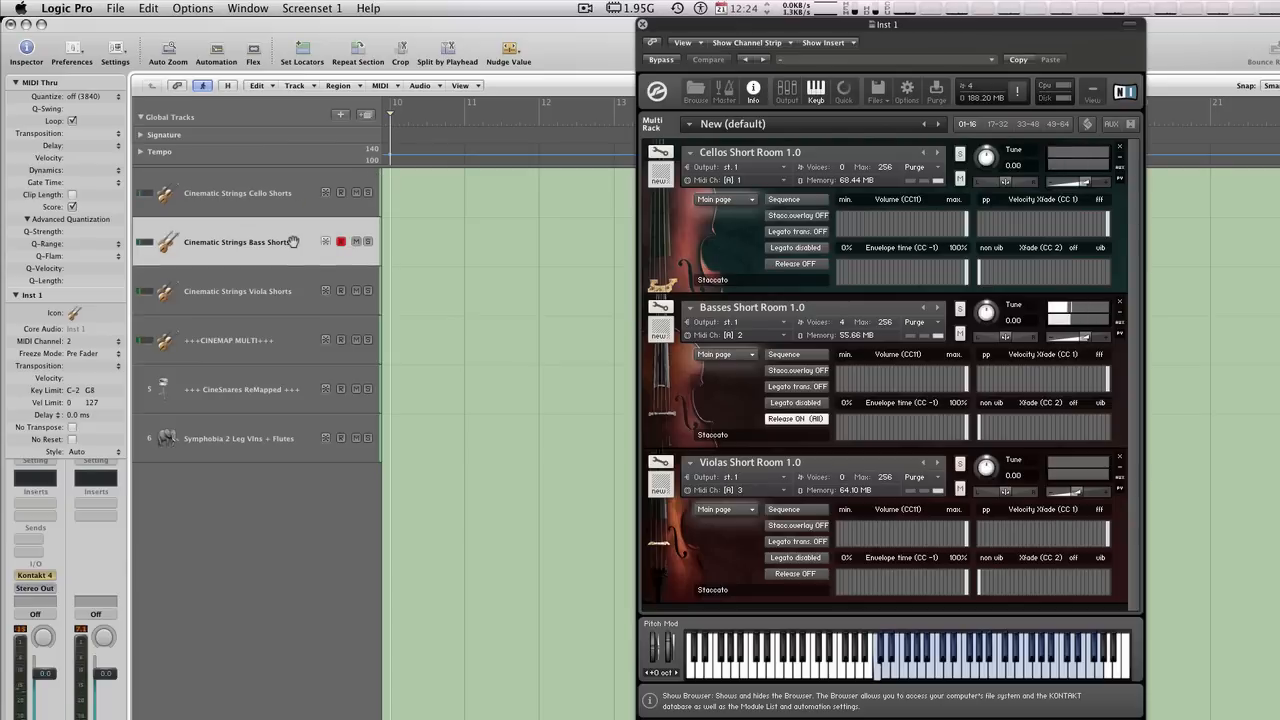
pyautogui.click(285, 272)
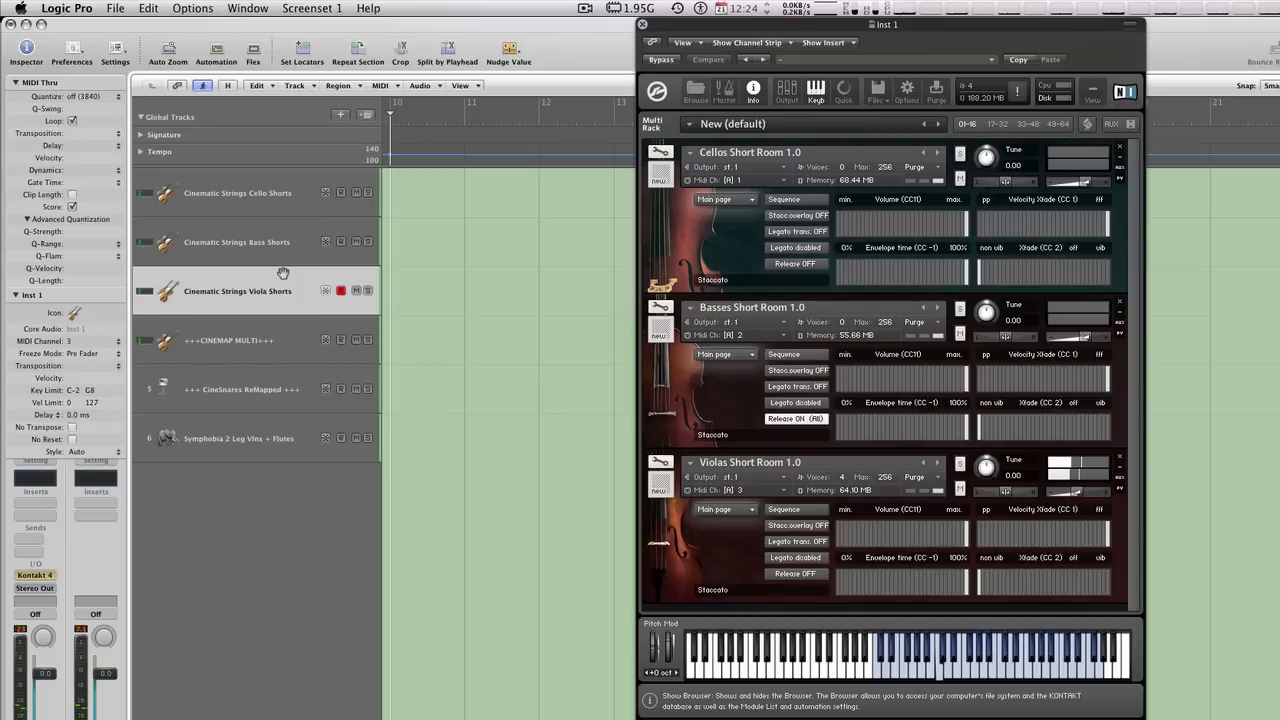
pyautogui.click(266, 214)
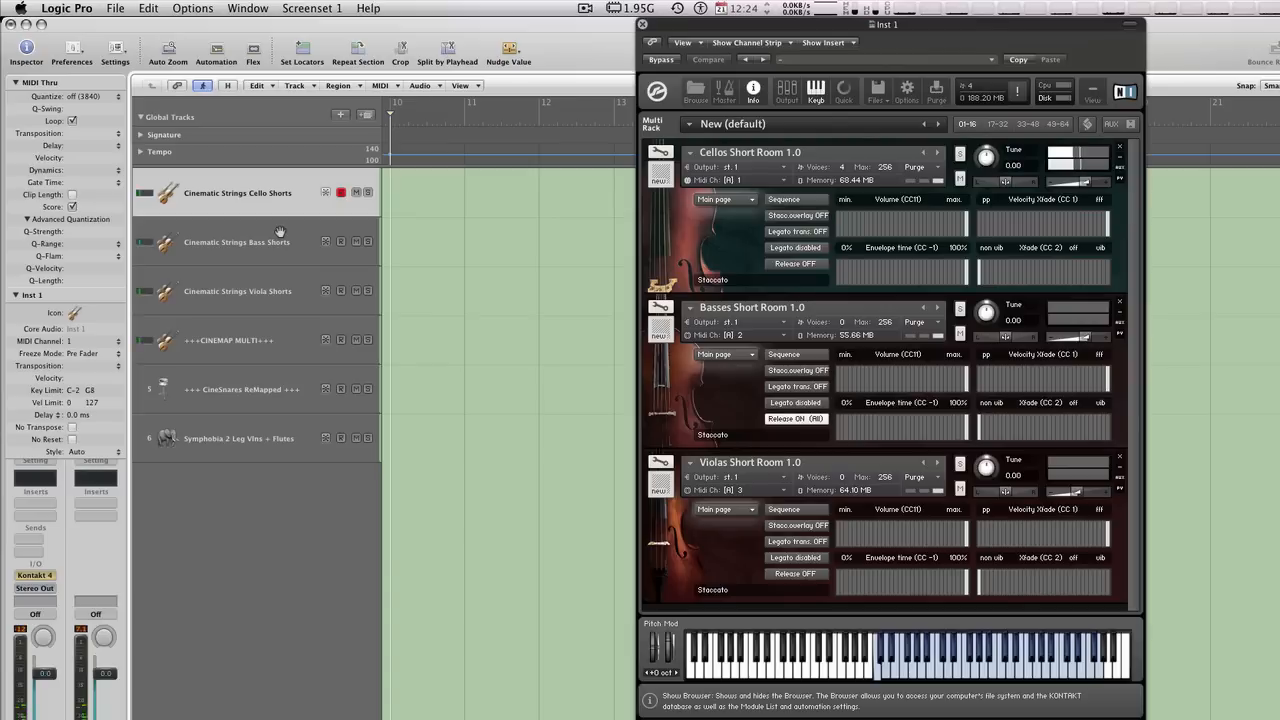
pyautogui.click(278, 236)
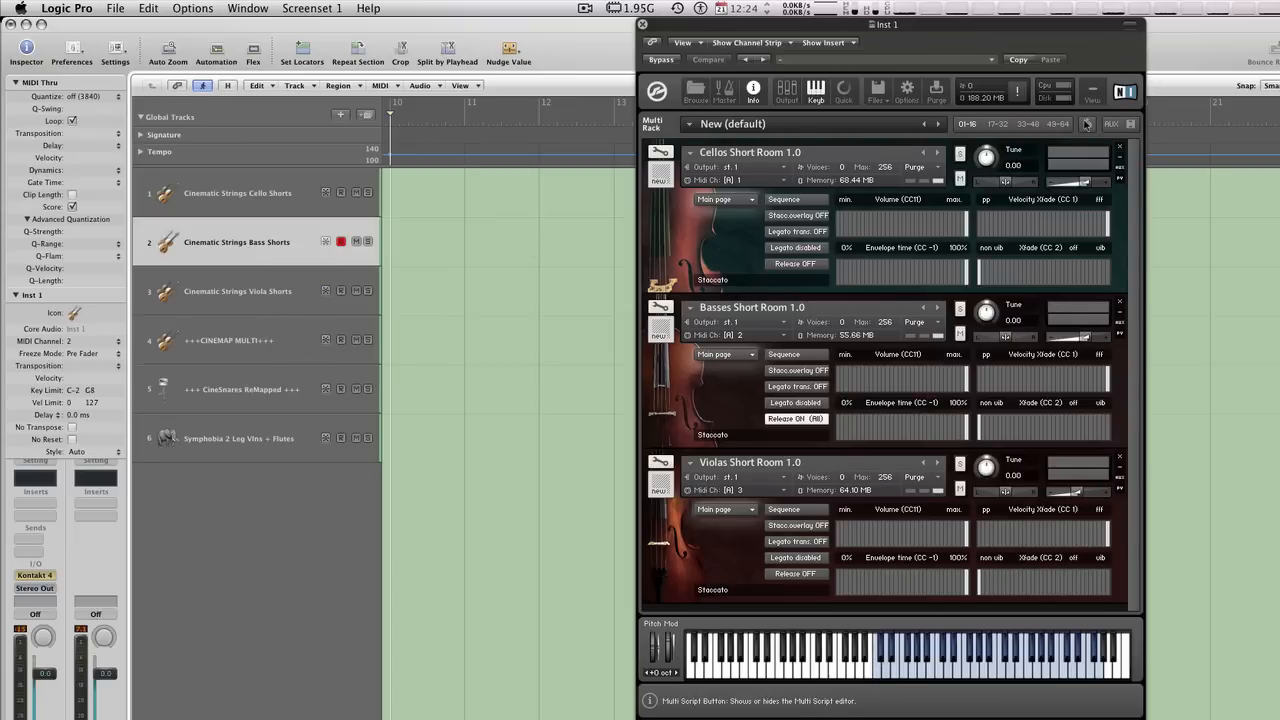
# - Show Kontakt's multi script editor and load the factory CineMap preset into the first script slot
pyautogui.click(1088, 123)
pyautogui.click(668, 171)
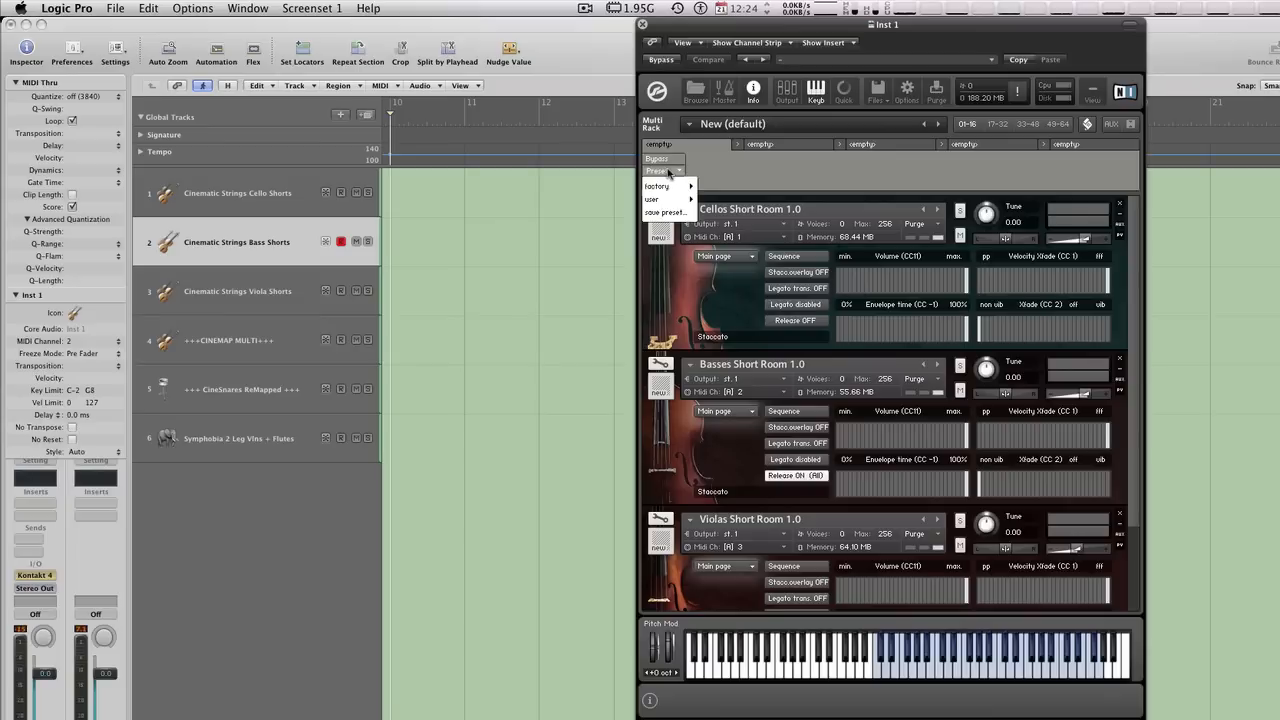
pyautogui.click(1065, 180)
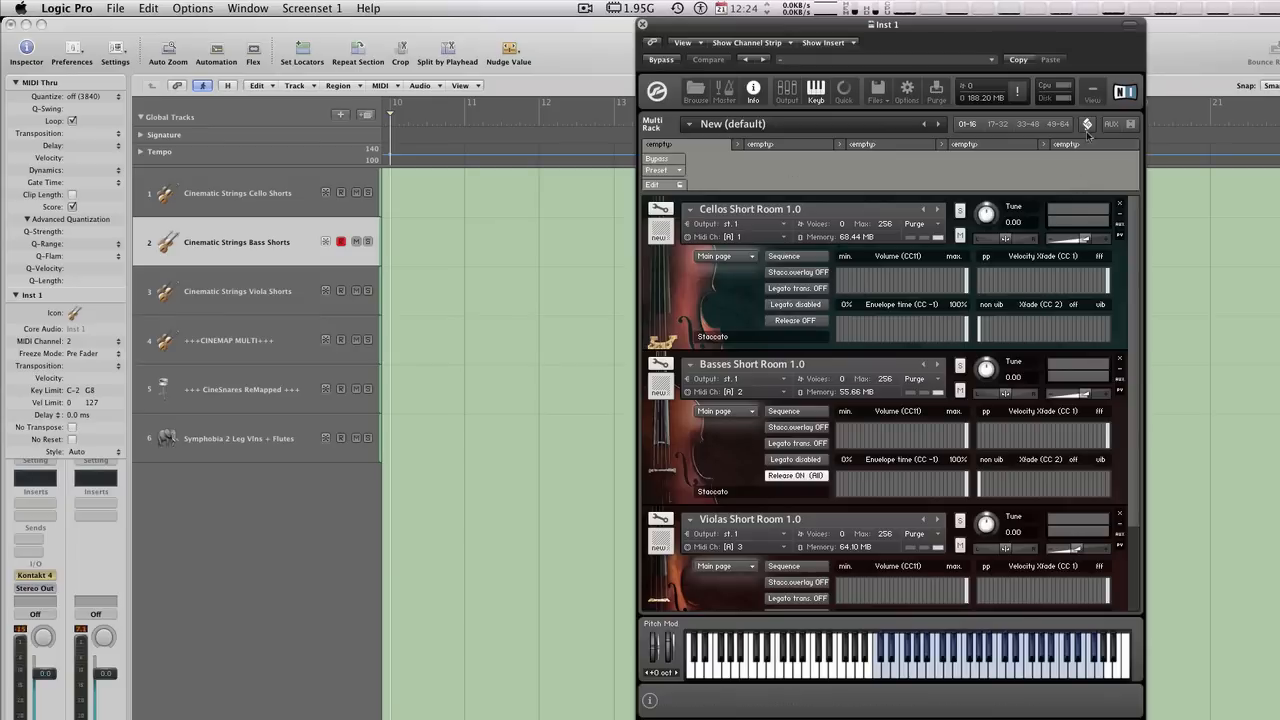
pyautogui.click(680, 172)
pyautogui.moveTo(680, 187)
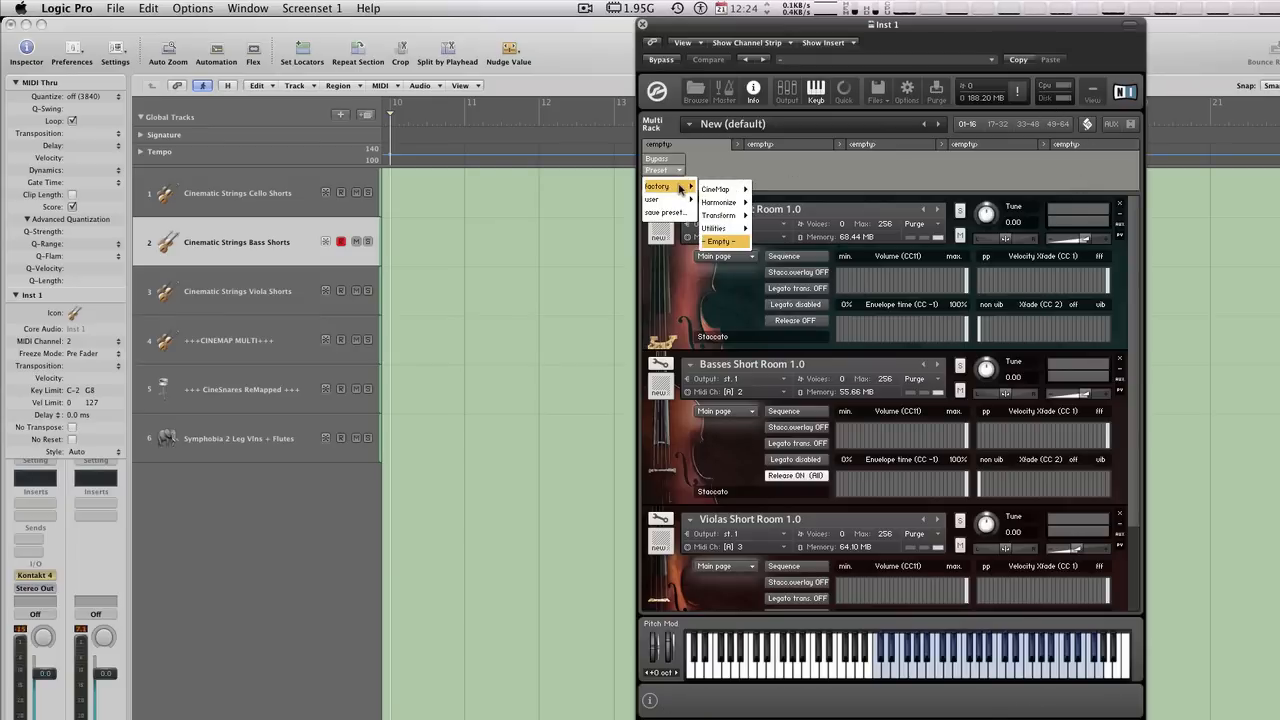
pyautogui.click(772, 190)
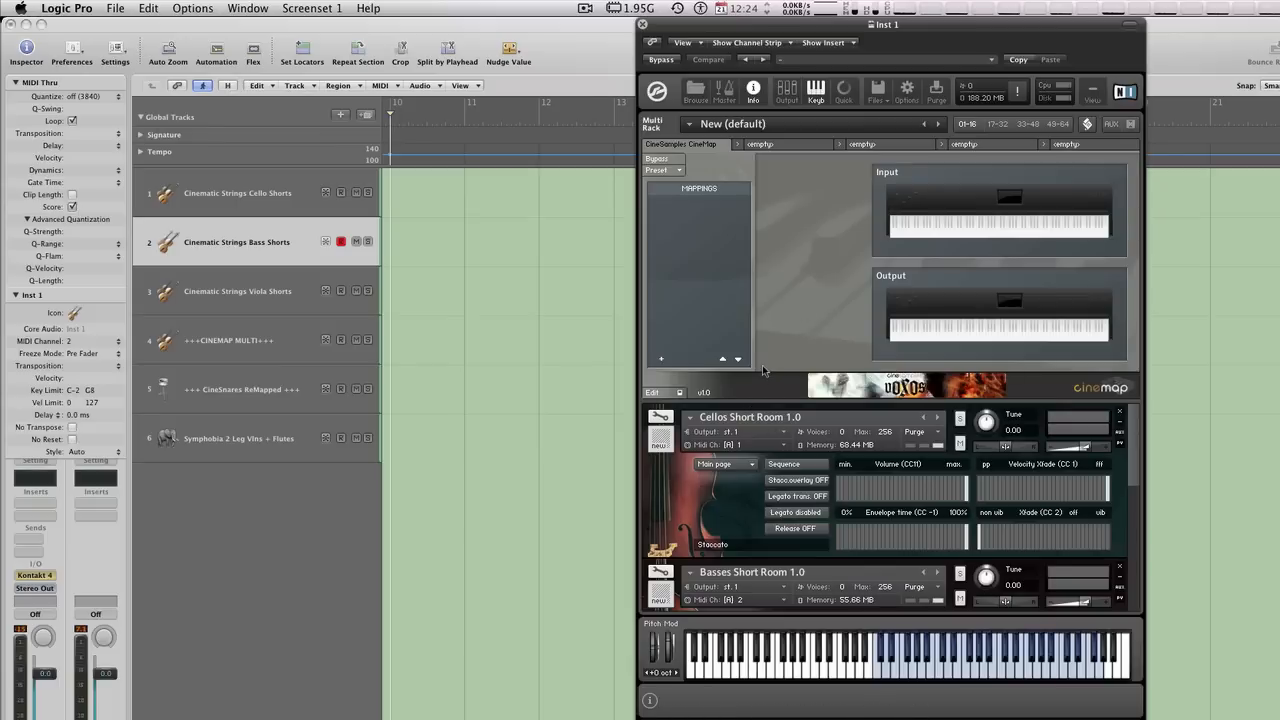
# - Select the +++CINEMAP MULTI+++ track and add three mappings in CineMap
pyautogui.click(263, 334)
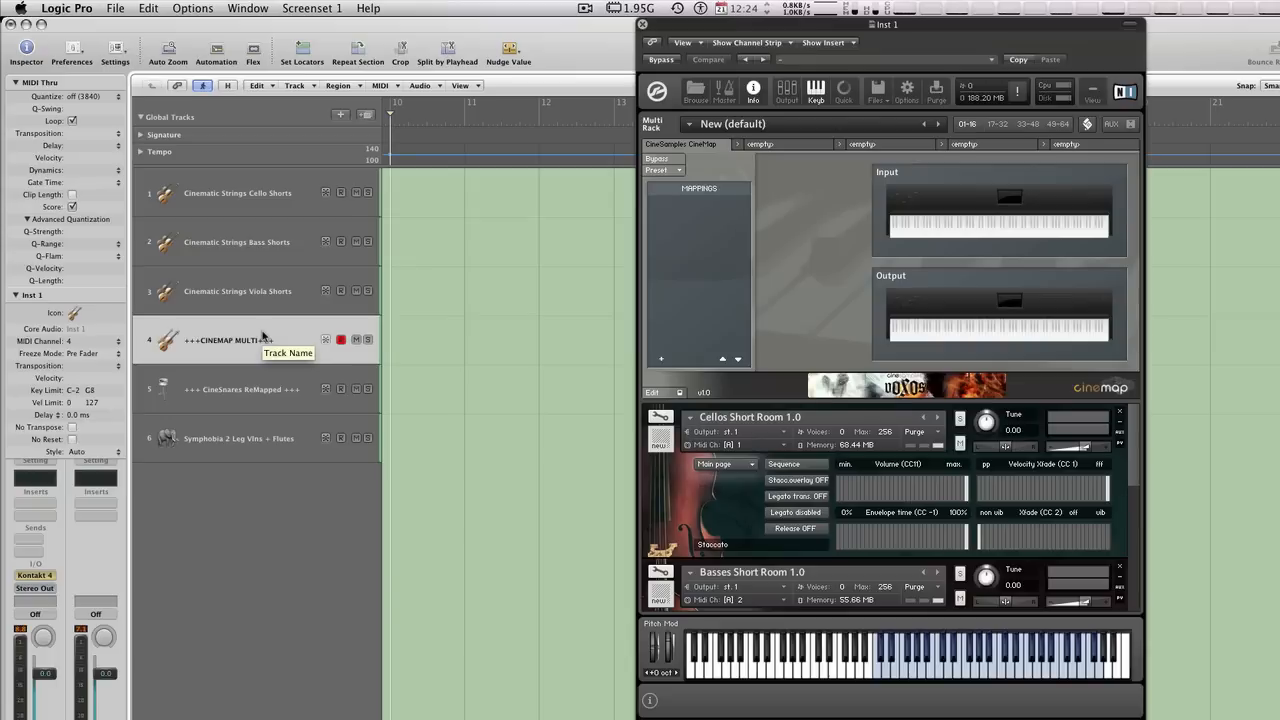
pyautogui.click(662, 360)
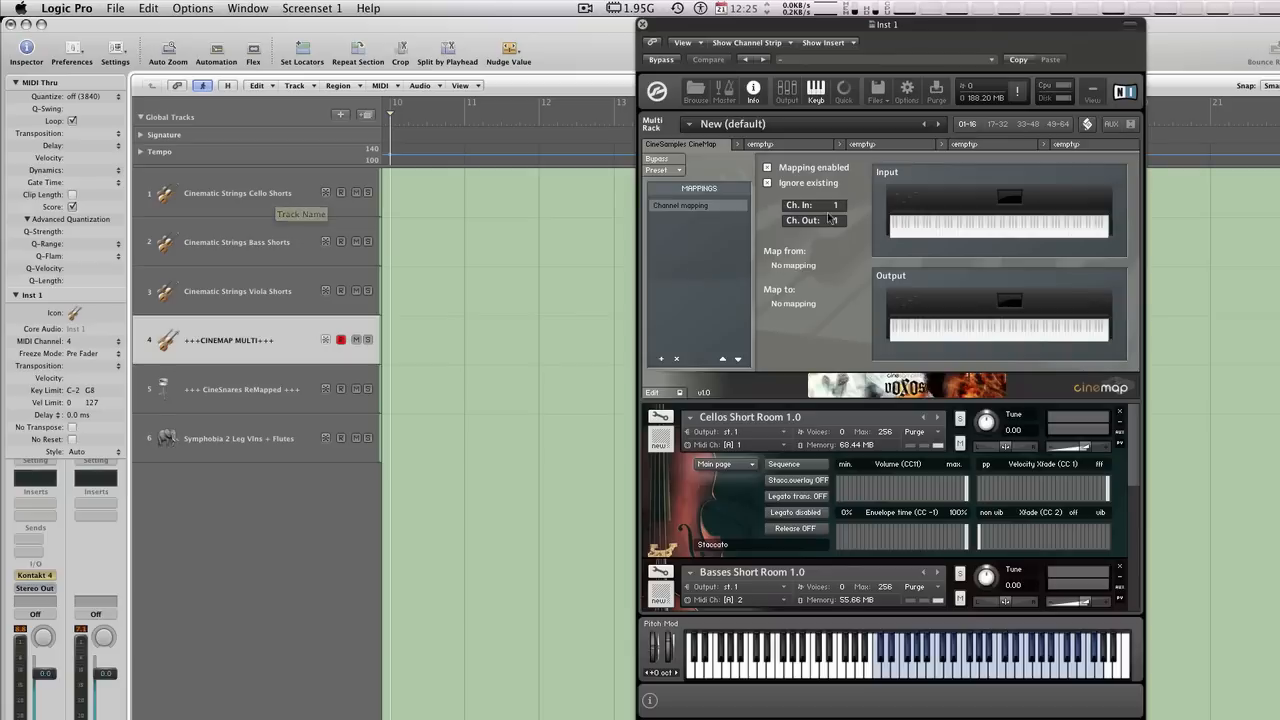
pyautogui.click(662, 359)
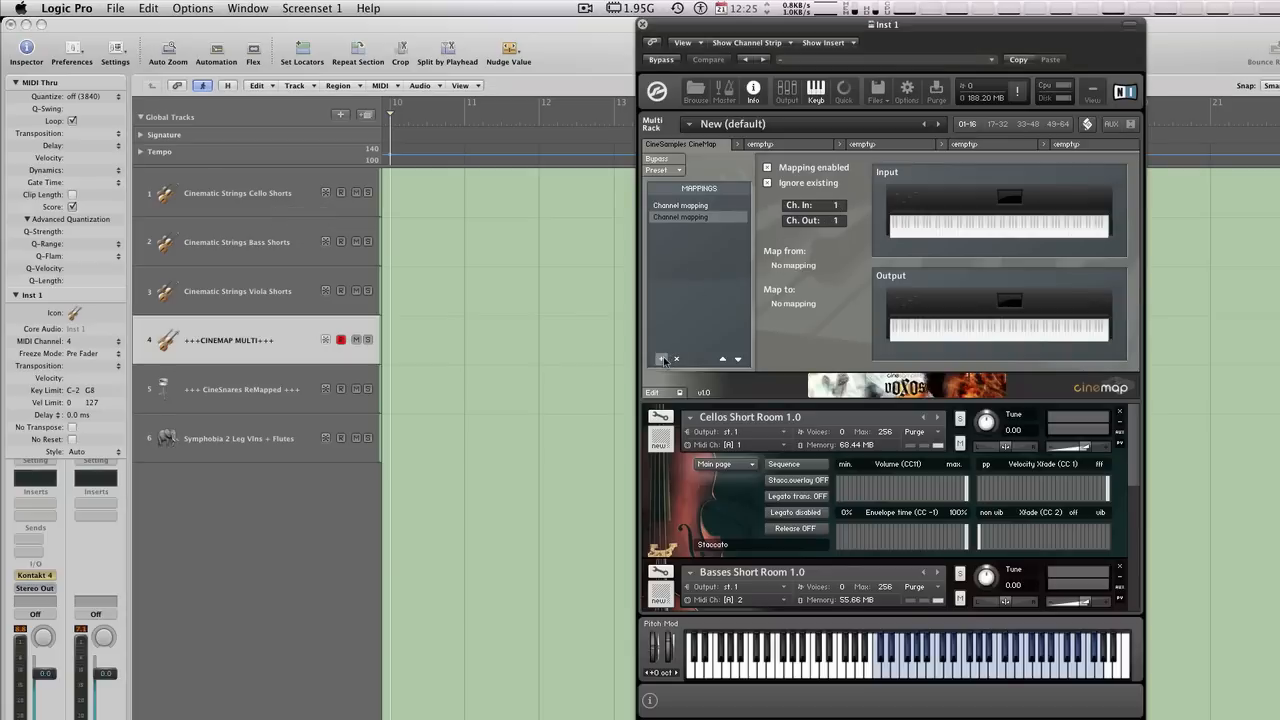
pyautogui.click(662, 359)
# - Route input channel 4 to output channels 1, 2 and 3 in the first, second and third mappings respectively
pyautogui.click(682, 205)
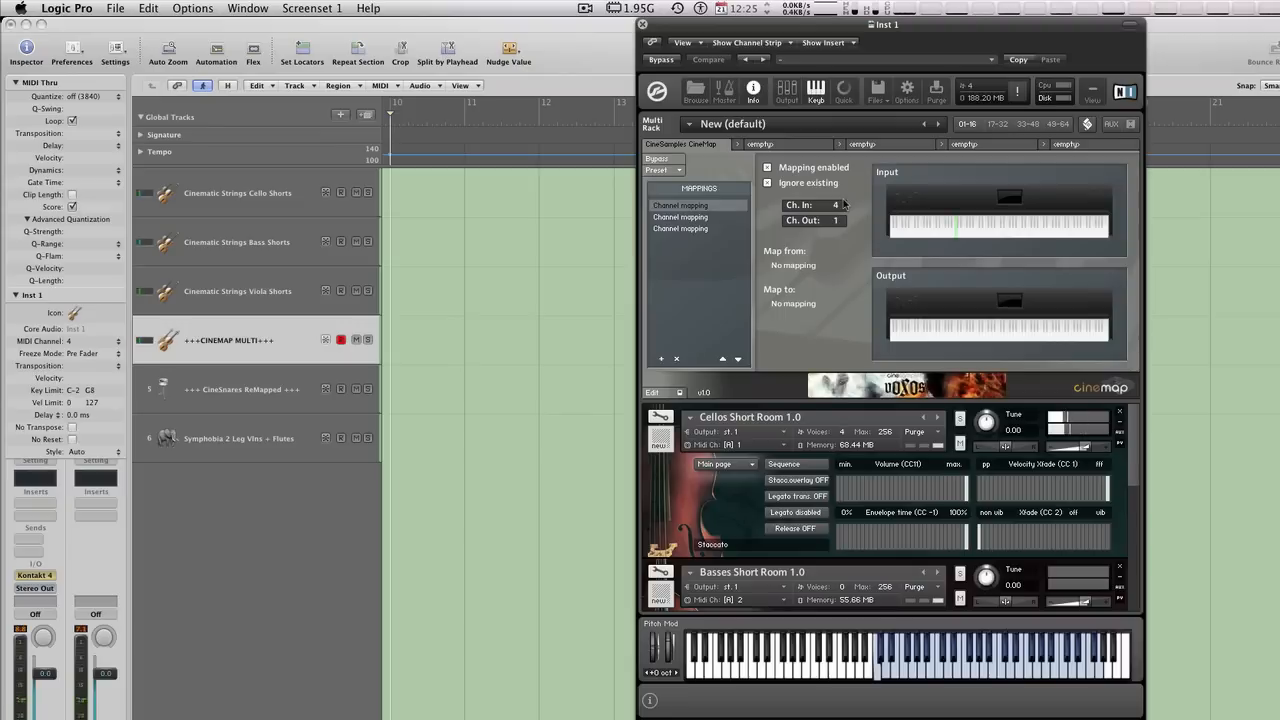
pyautogui.click(680, 217)
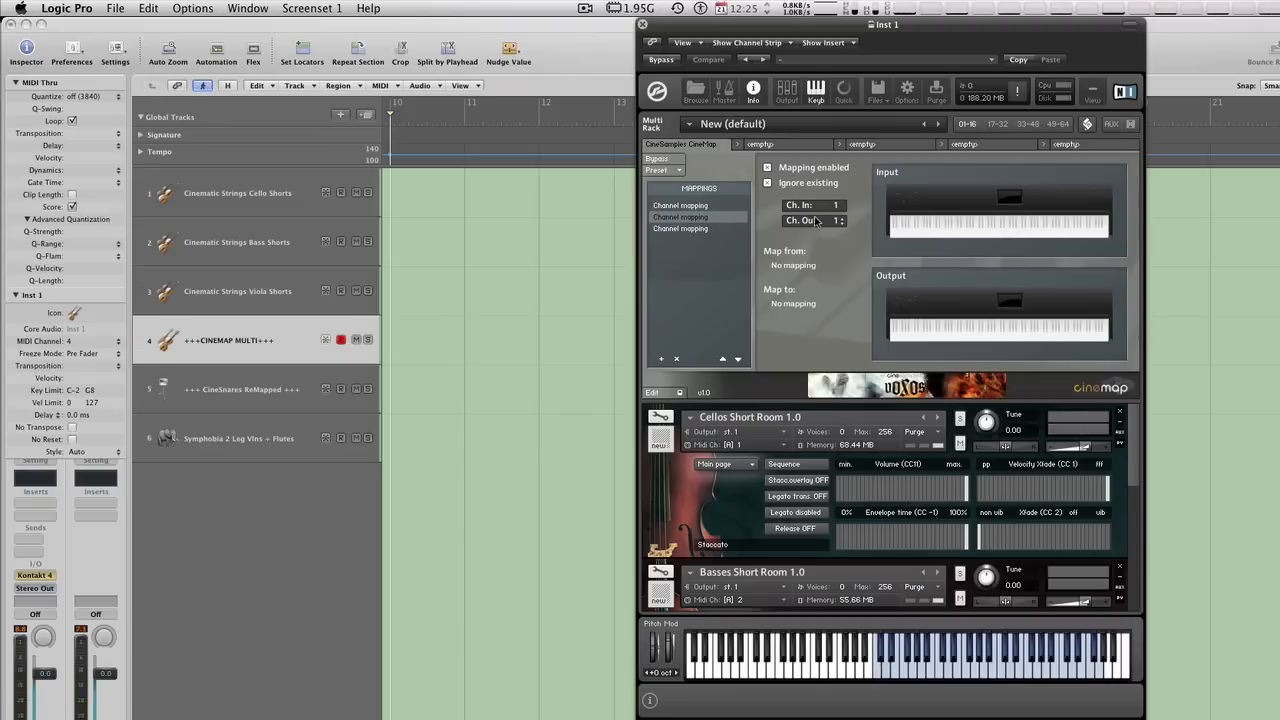
pyautogui.click(843, 204)
pyautogui.click(843, 204)
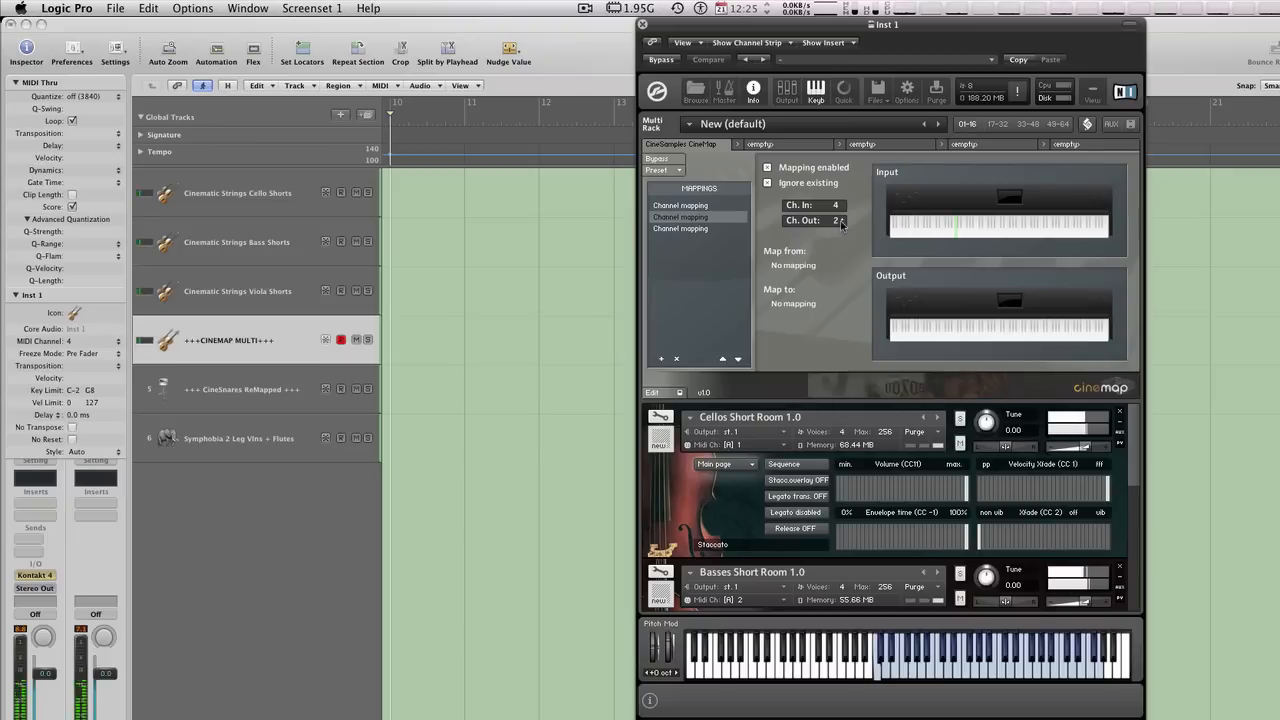
pyautogui.click(705, 229)
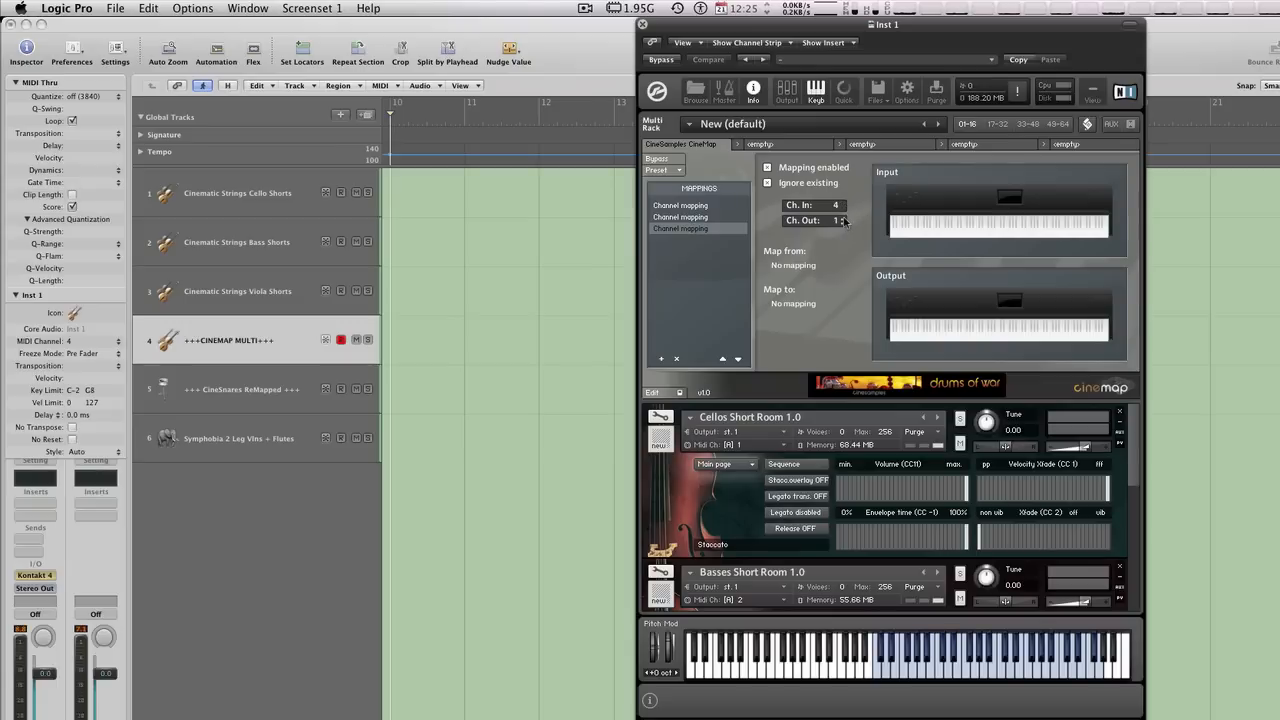
pyautogui.click(843, 218)
# - With the +++CINEMAP MULTI+++ track selected, map keys C1 to C7 onto C2 to C8 in the third mapping
pyautogui.click(352, 283)
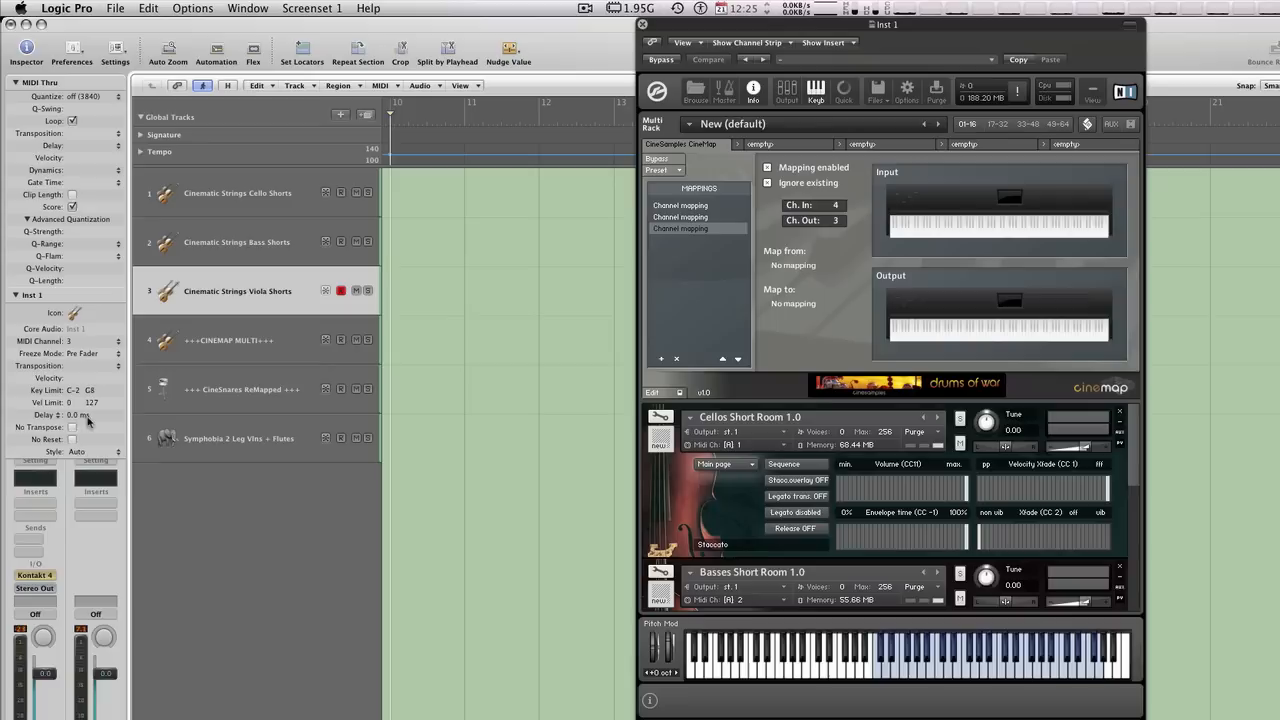
pyautogui.click(200, 339)
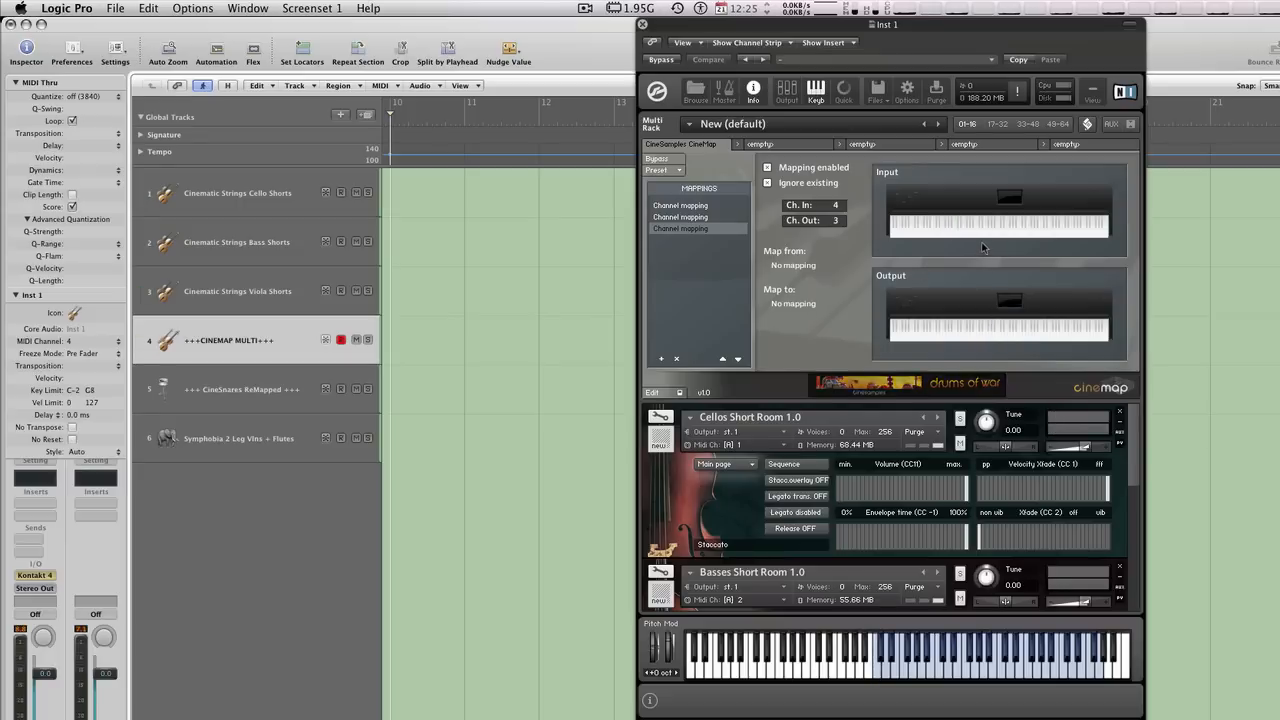
pyautogui.click(930, 226)
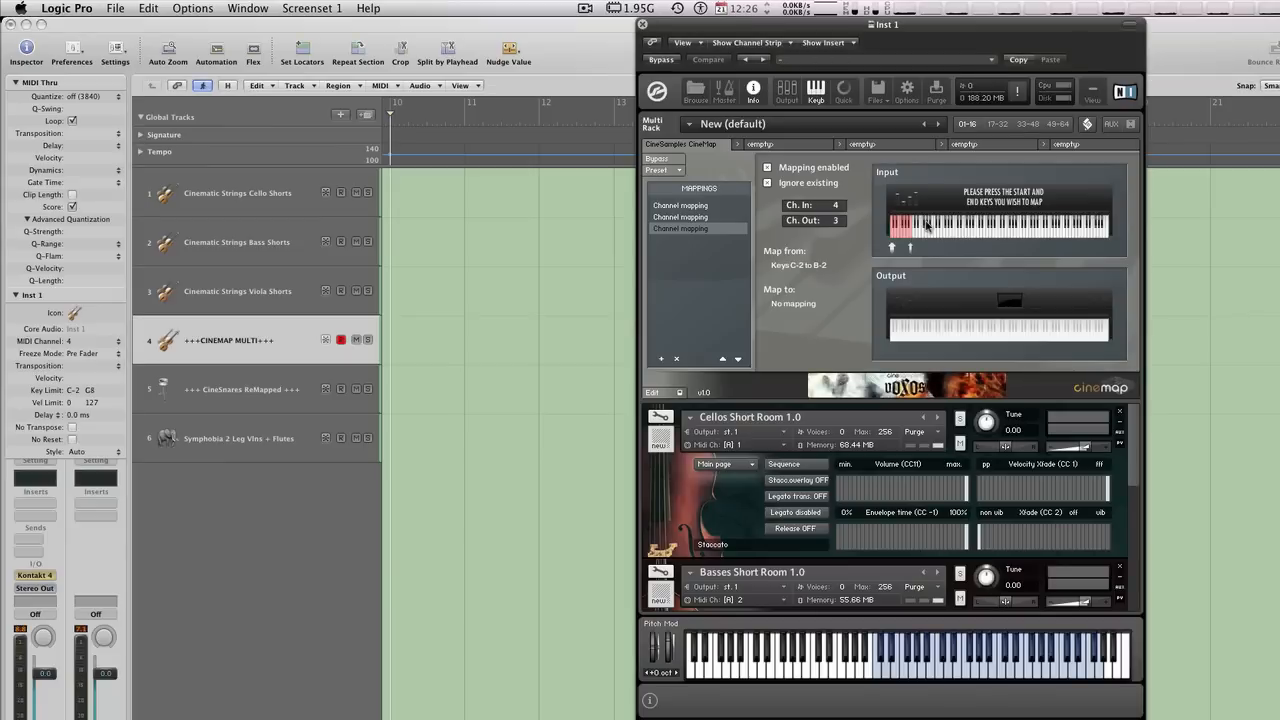
pyautogui.click(913, 331)
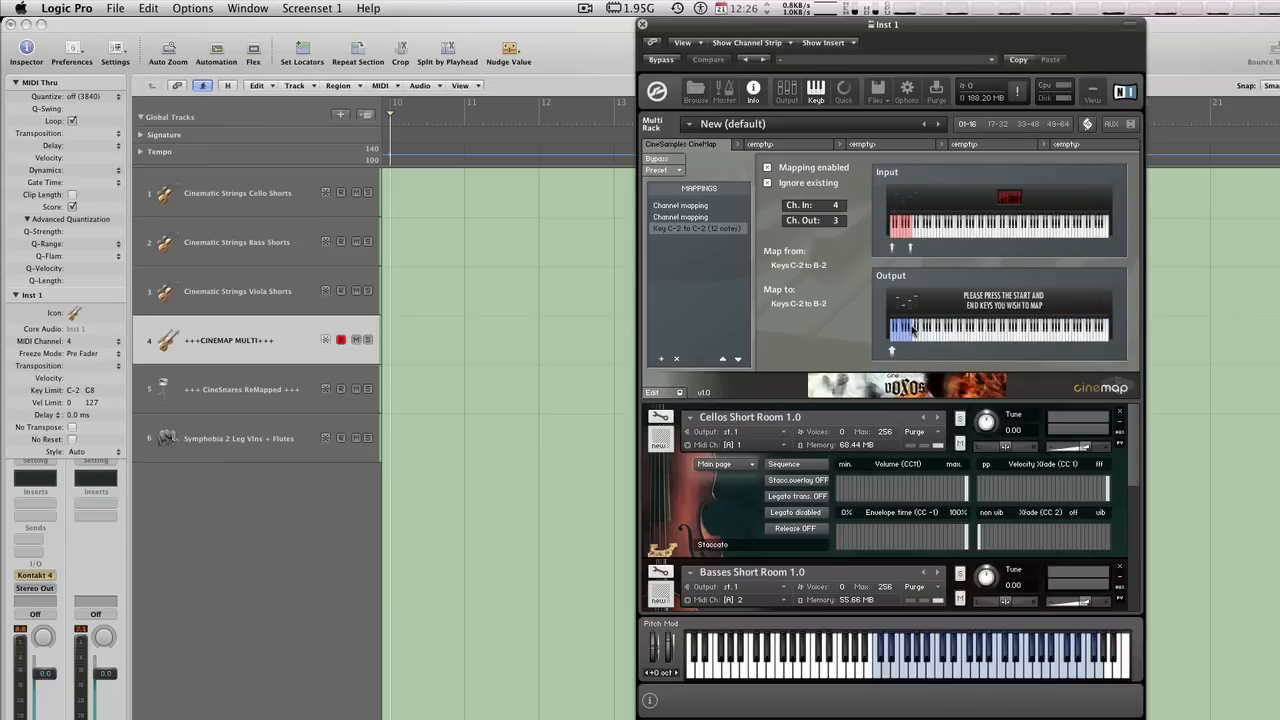
pyautogui.click(907, 238)
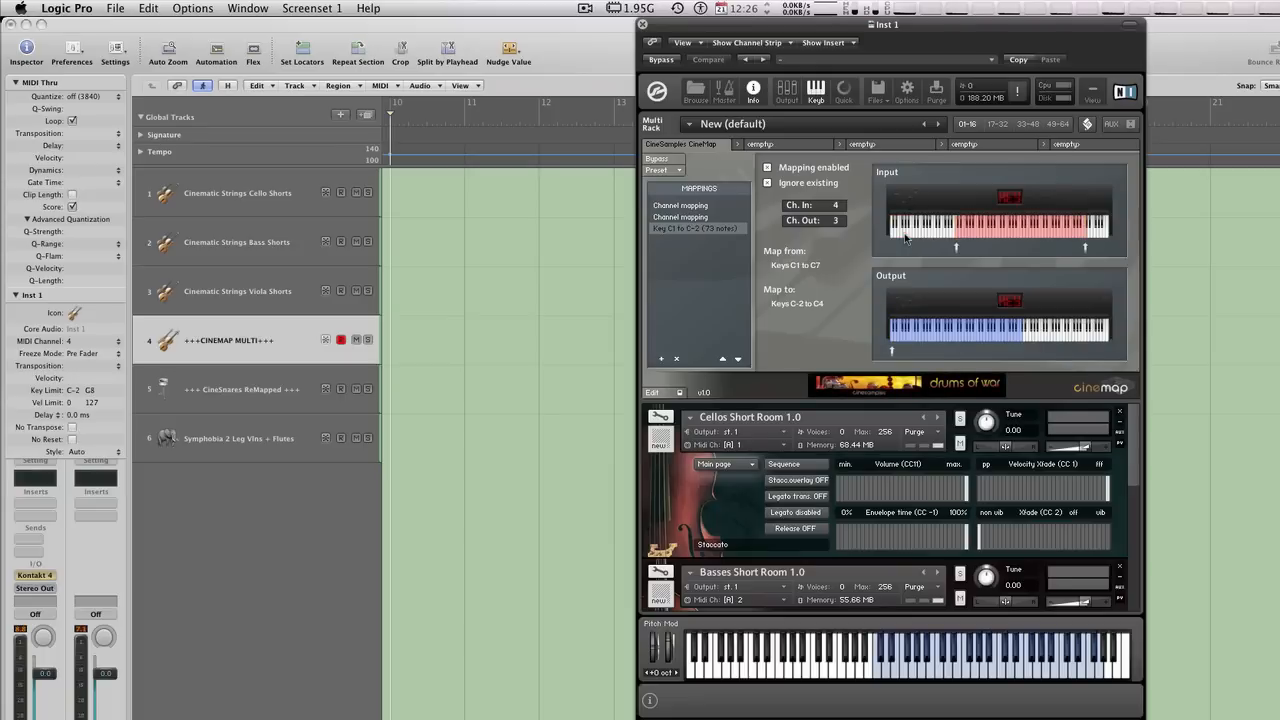
pyautogui.click(945, 336)
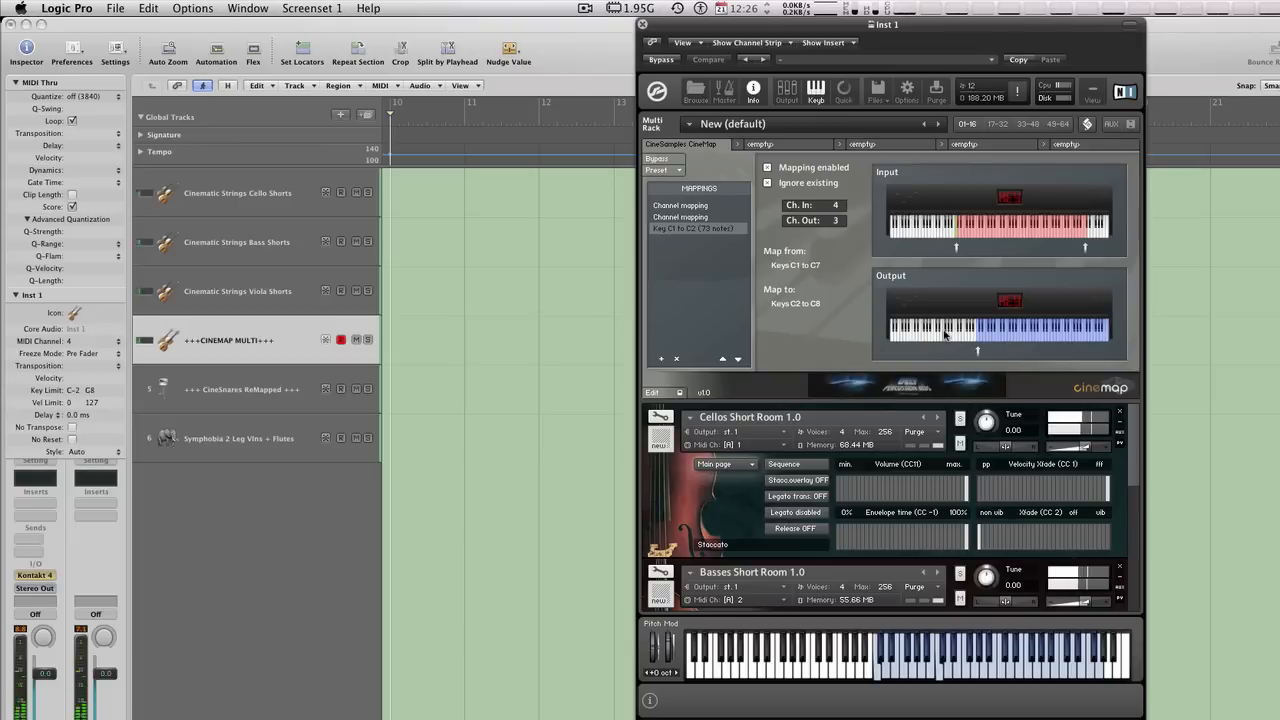
# - Browse the instrument pages up to 49-64, set the third mapping to Ch. In 62 and Ch. Out 64, and return to page 01-16
pyautogui.scroll(-2, 1007, 555)
pyautogui.scroll(-4, 1007, 553)
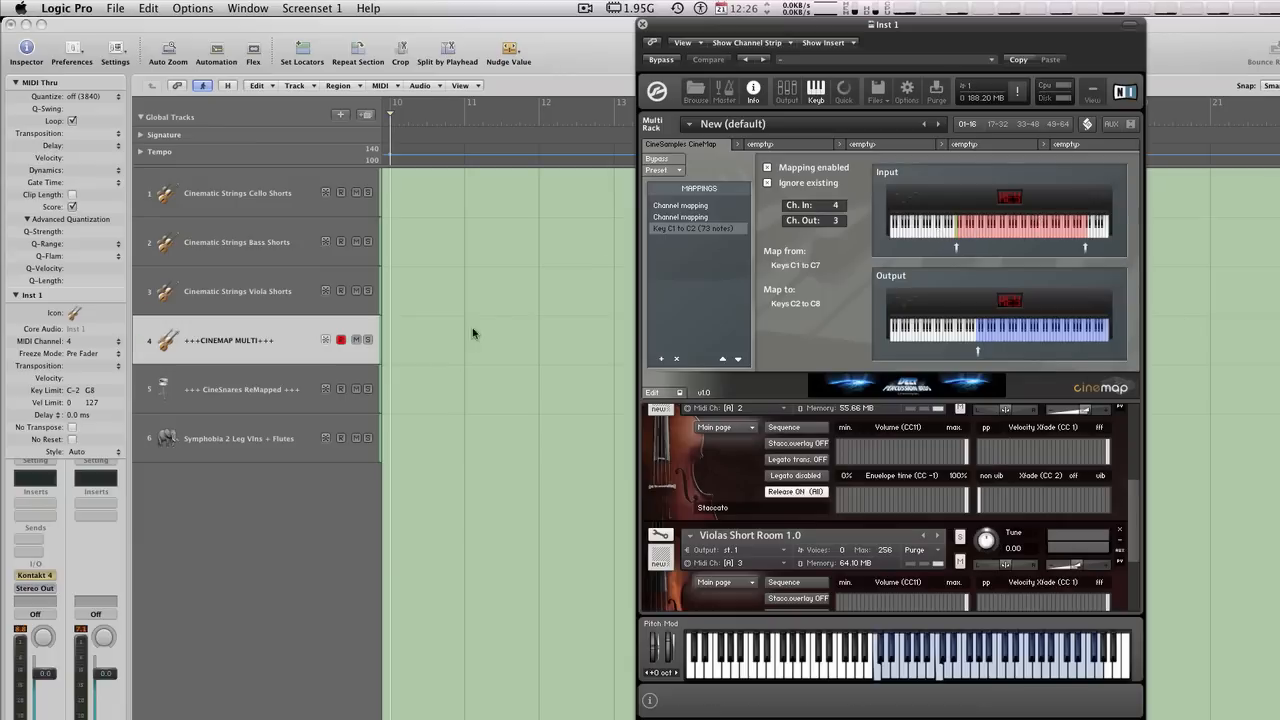
pyautogui.click(993, 125)
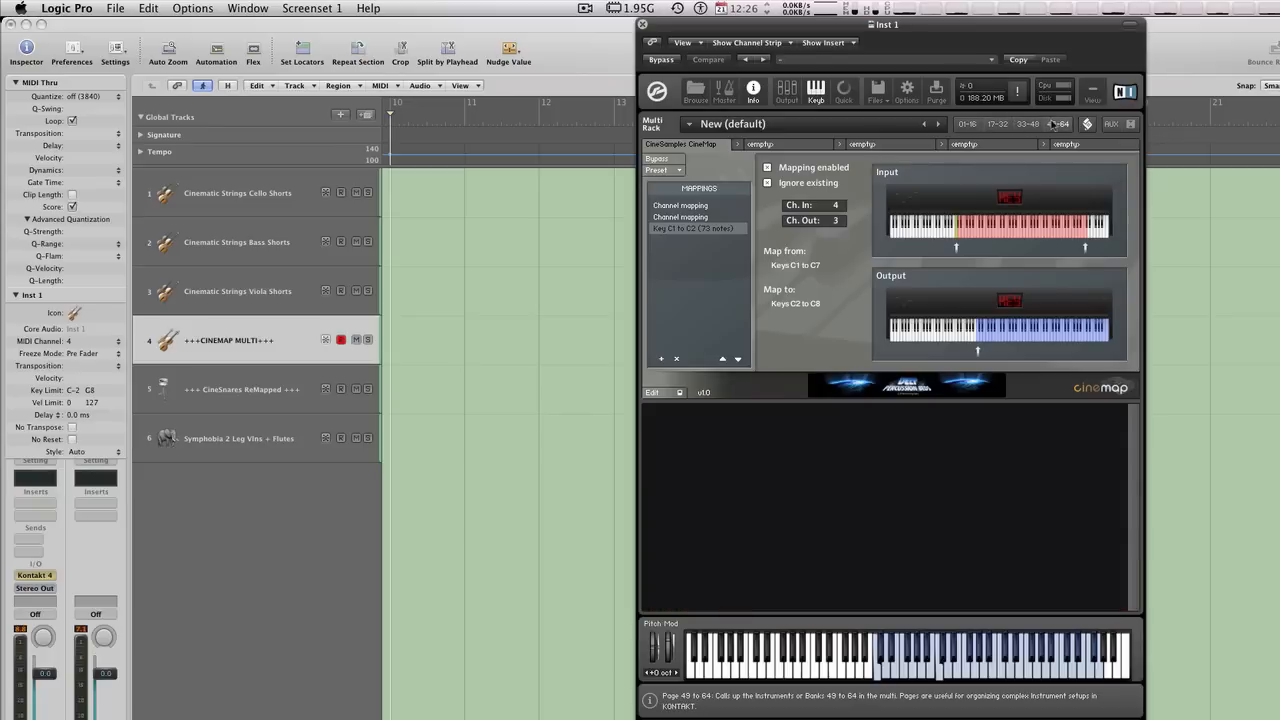
pyautogui.doubleClick(839, 205)
pyautogui.write('62')
pyautogui.press('Return')
pyautogui.doubleClick(837, 221)
pyautogui.write('64')
pyautogui.click(967, 124)
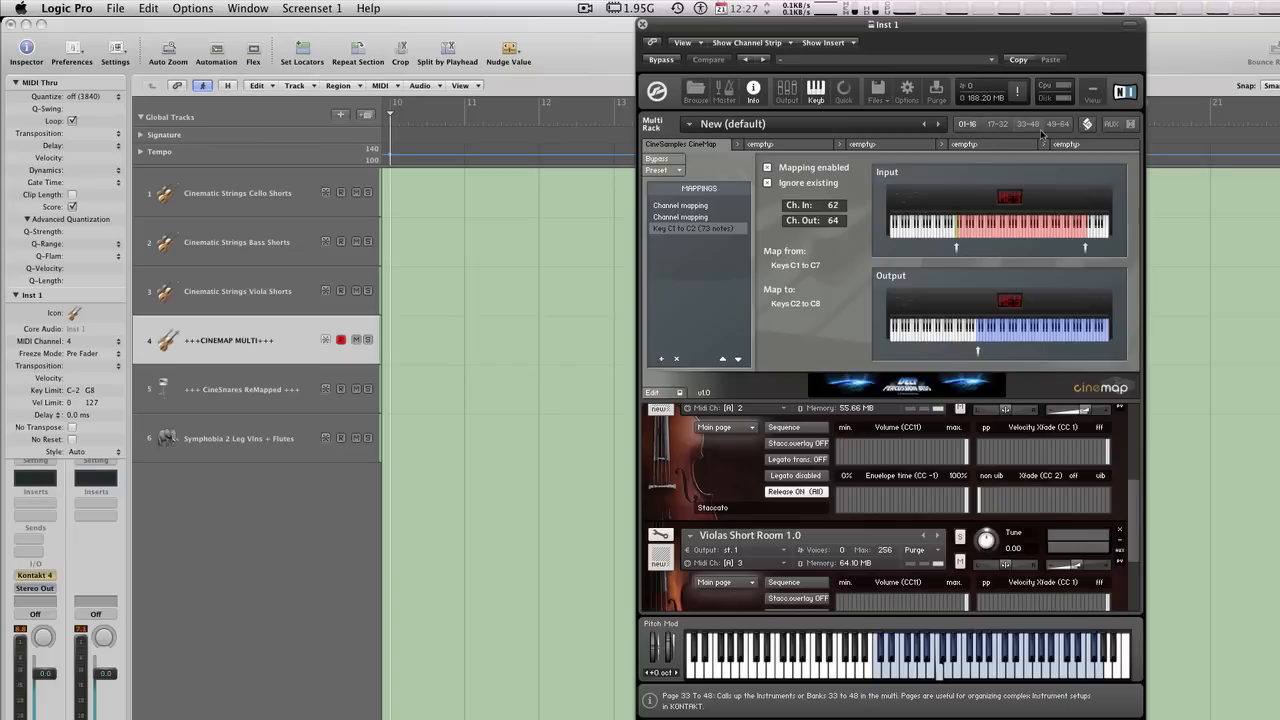
# - Close the Inst 1 window, open the Kontakt instrument of the +++ CineSnares ReMapped +++ track and hide its library browser
pyautogui.click(643, 24)
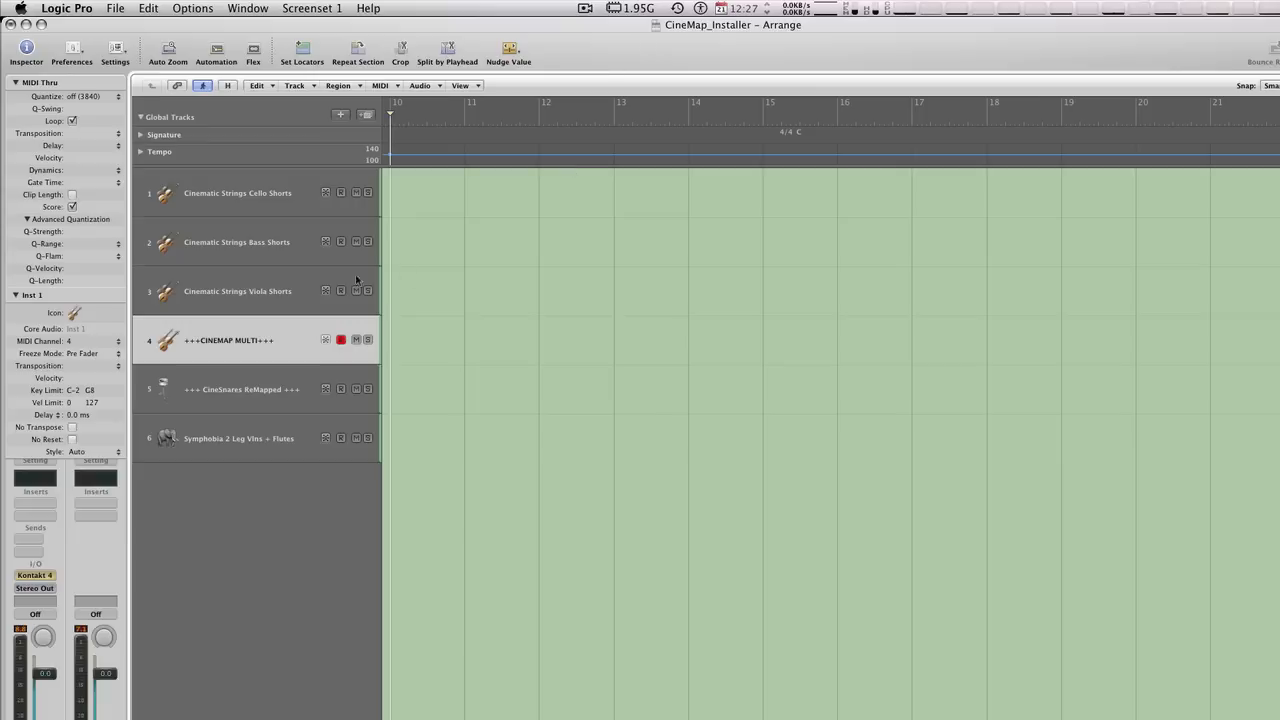
pyautogui.click(281, 263)
pyautogui.click(221, 358)
pyautogui.click(234, 378)
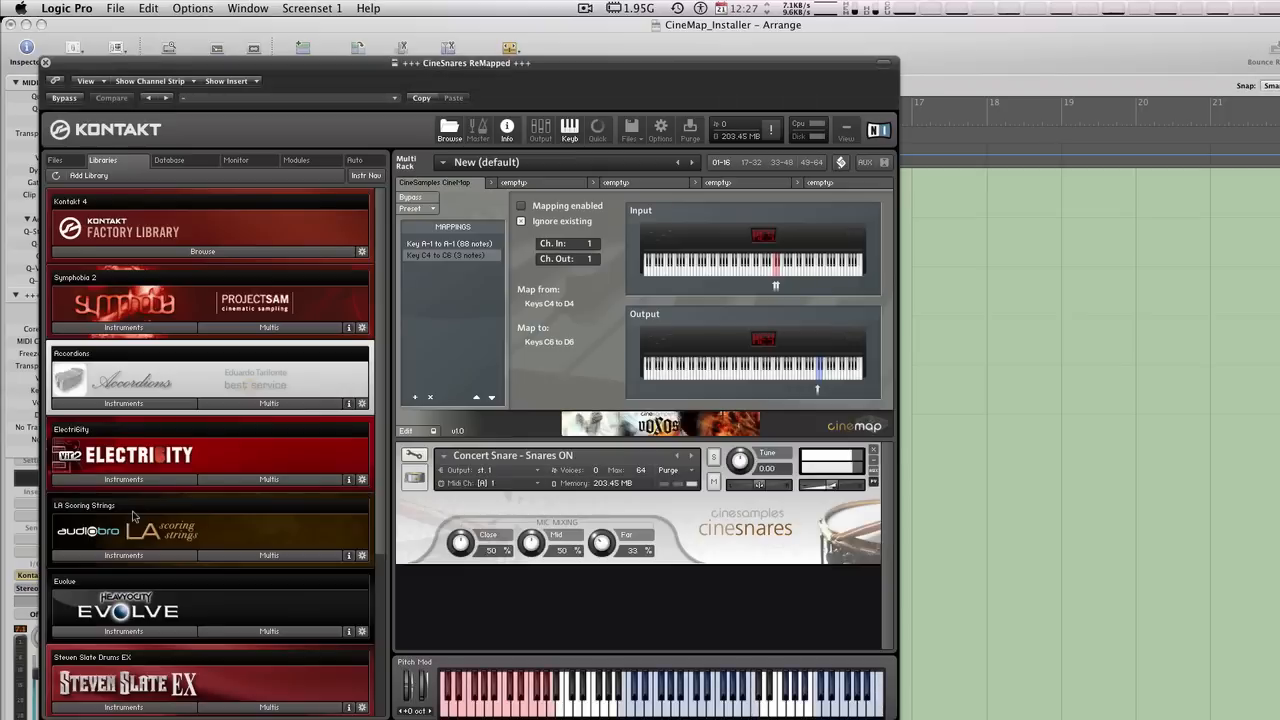
pyautogui.click(444, 129)
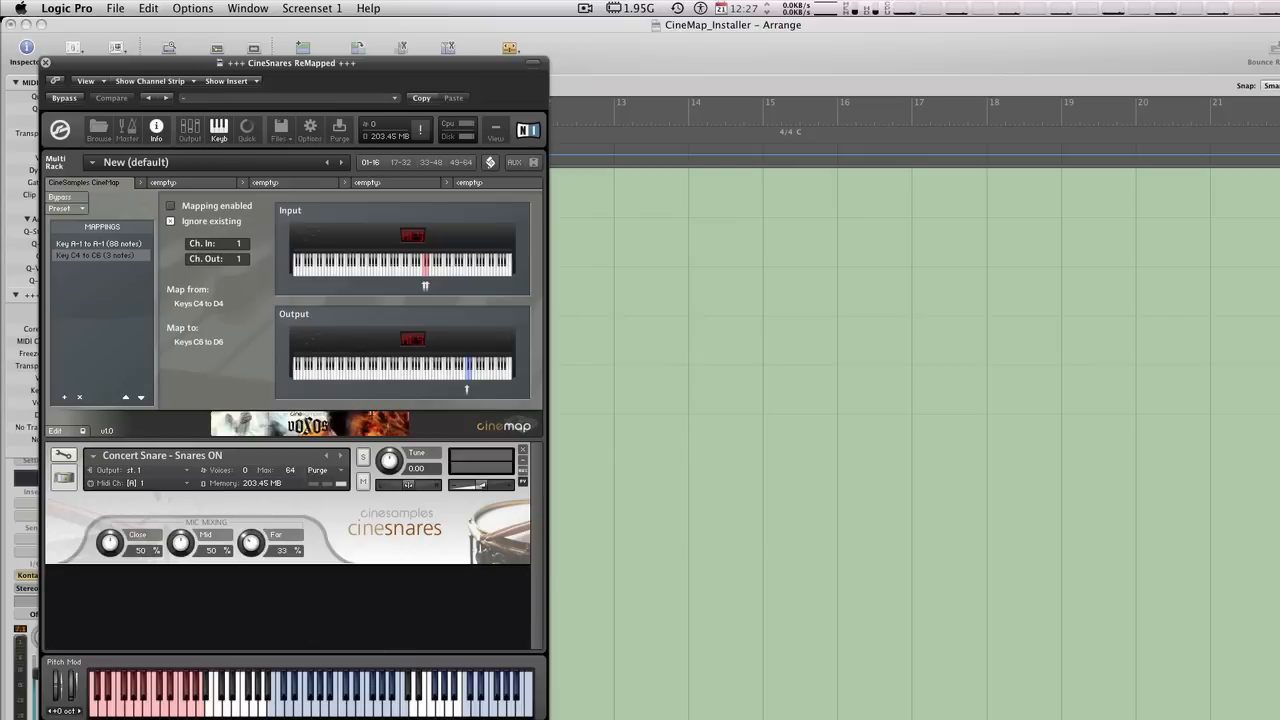
# - Compare the settings of the 88-note and 3-note key mappings for the CineSnares instrument
pyautogui.click(120, 243)
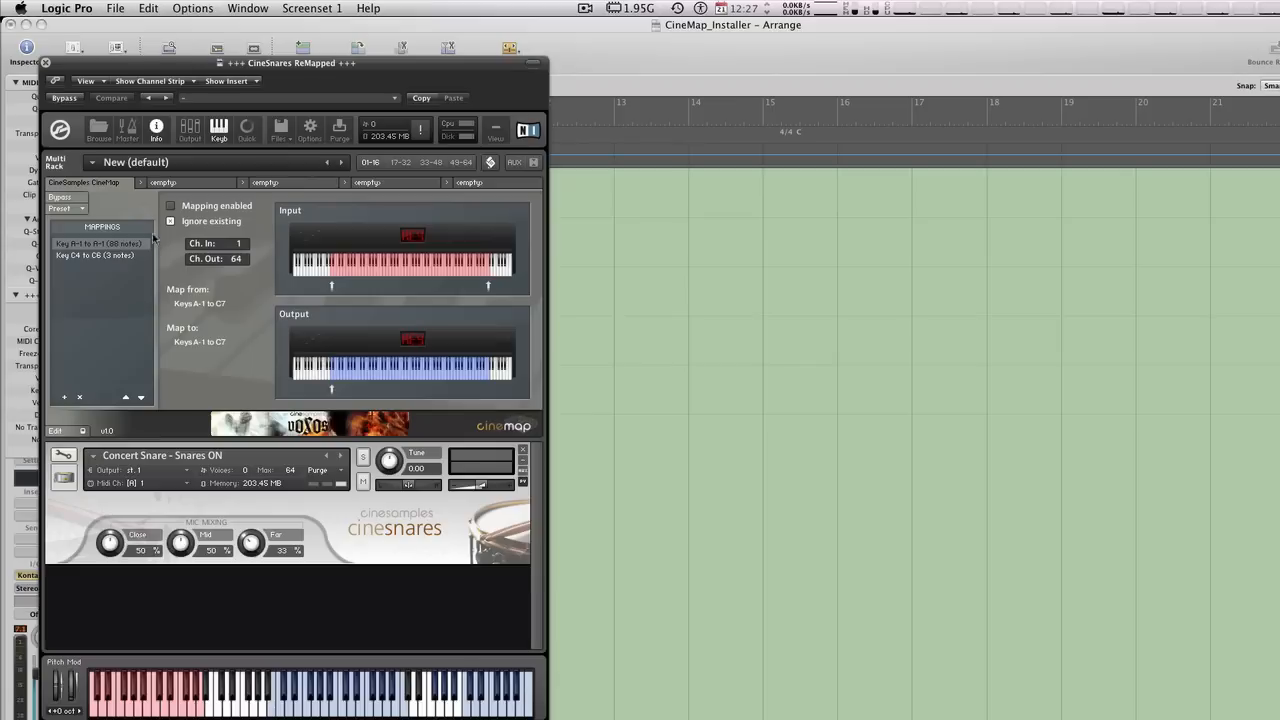
pyautogui.click(105, 254)
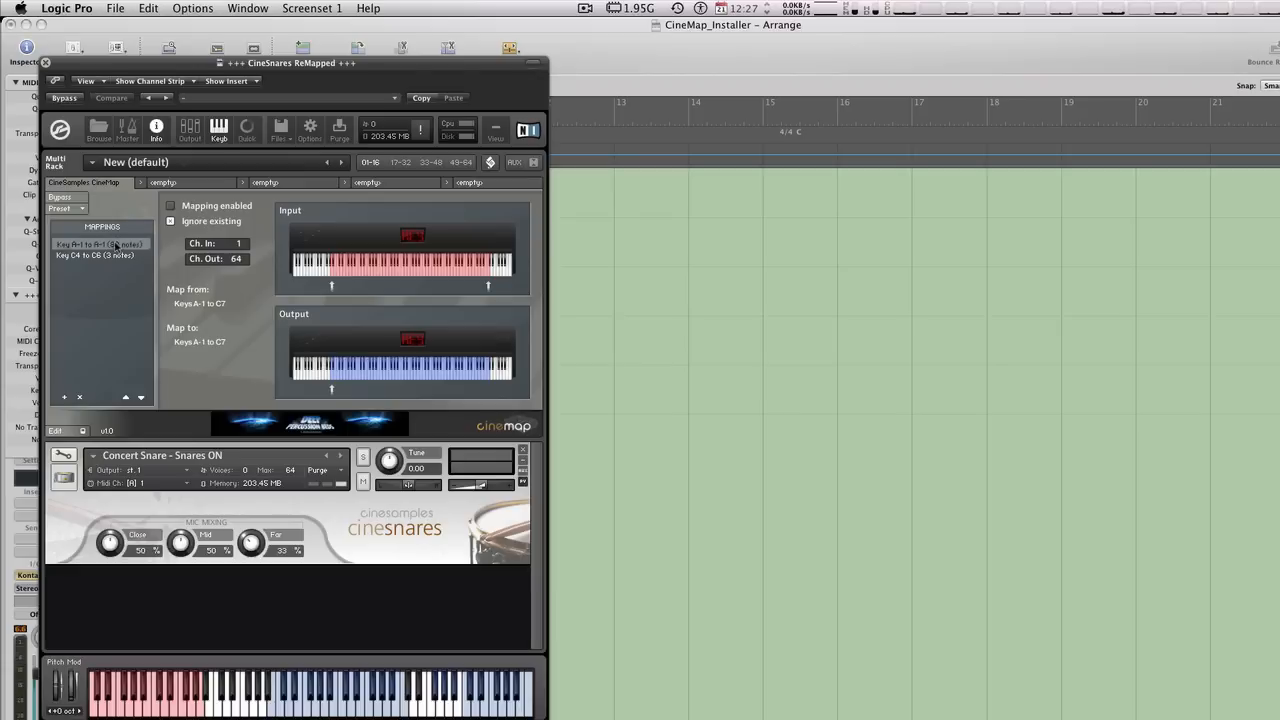
pyautogui.click(113, 256)
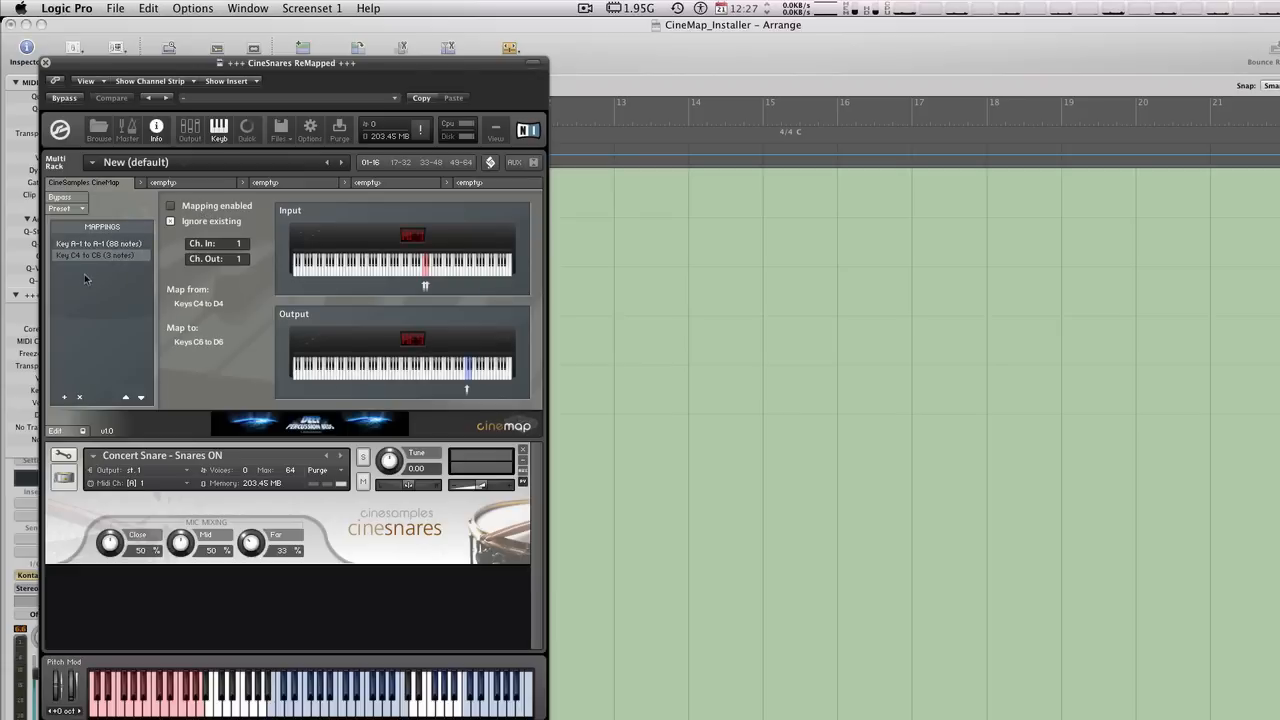
pyautogui.click(115, 243)
pyautogui.click(114, 256)
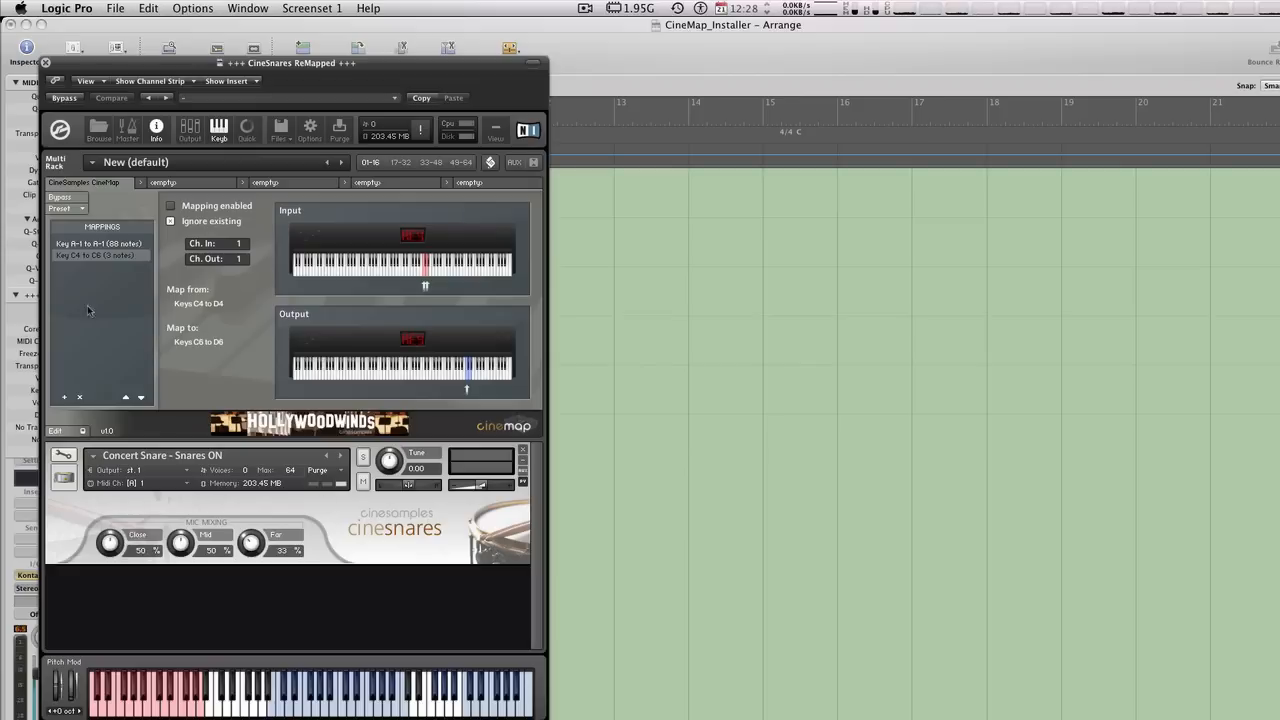
pyautogui.click(129, 242)
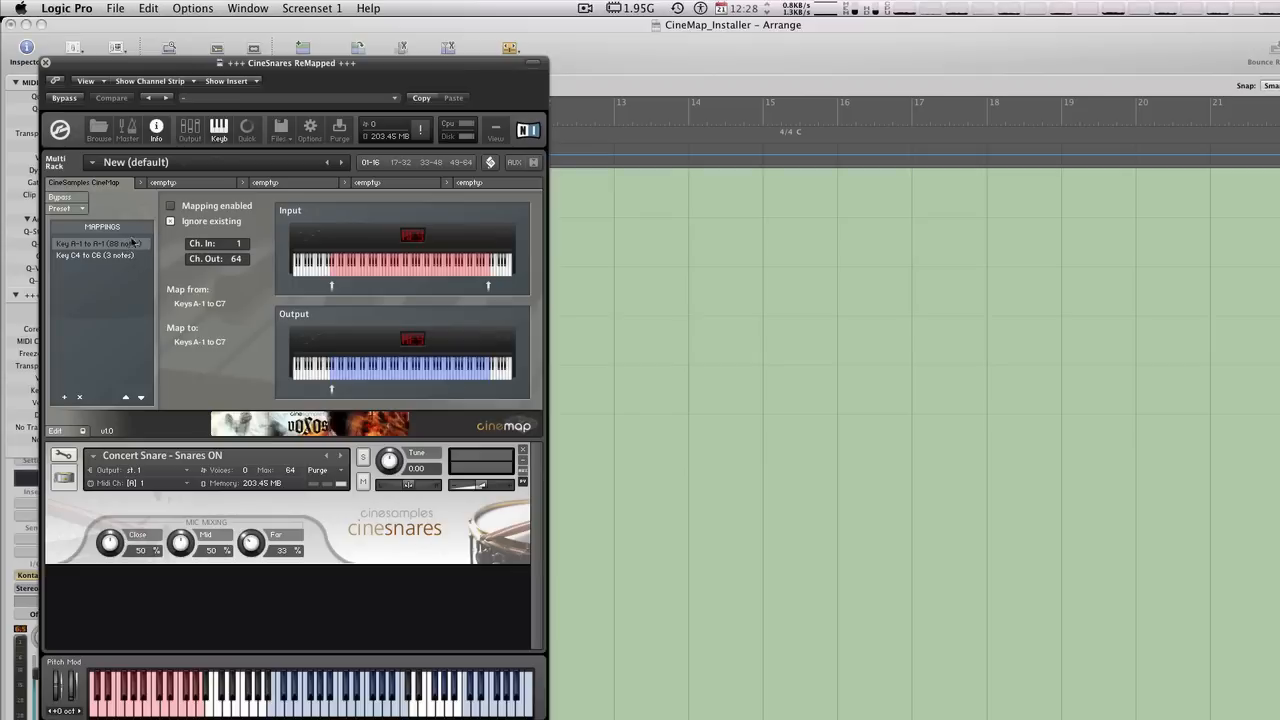
# - Enable the 88-note key mapping for CineSnares and check the 49-64 instrument page before returning to page 01-16
pyautogui.click(198, 207)
pyautogui.moveTo(182, 64); pyautogui.dragTo(492, 26)
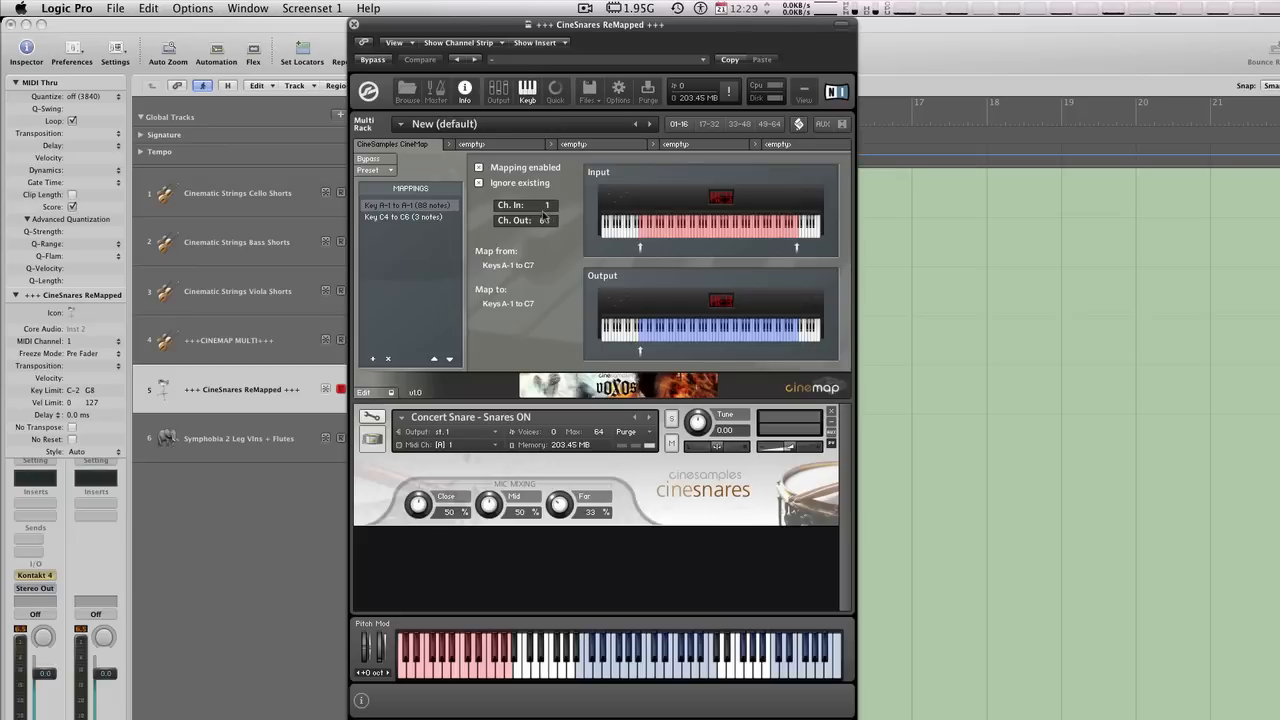
pyautogui.click(430, 217)
pyautogui.click(451, 205)
pyautogui.click(769, 124)
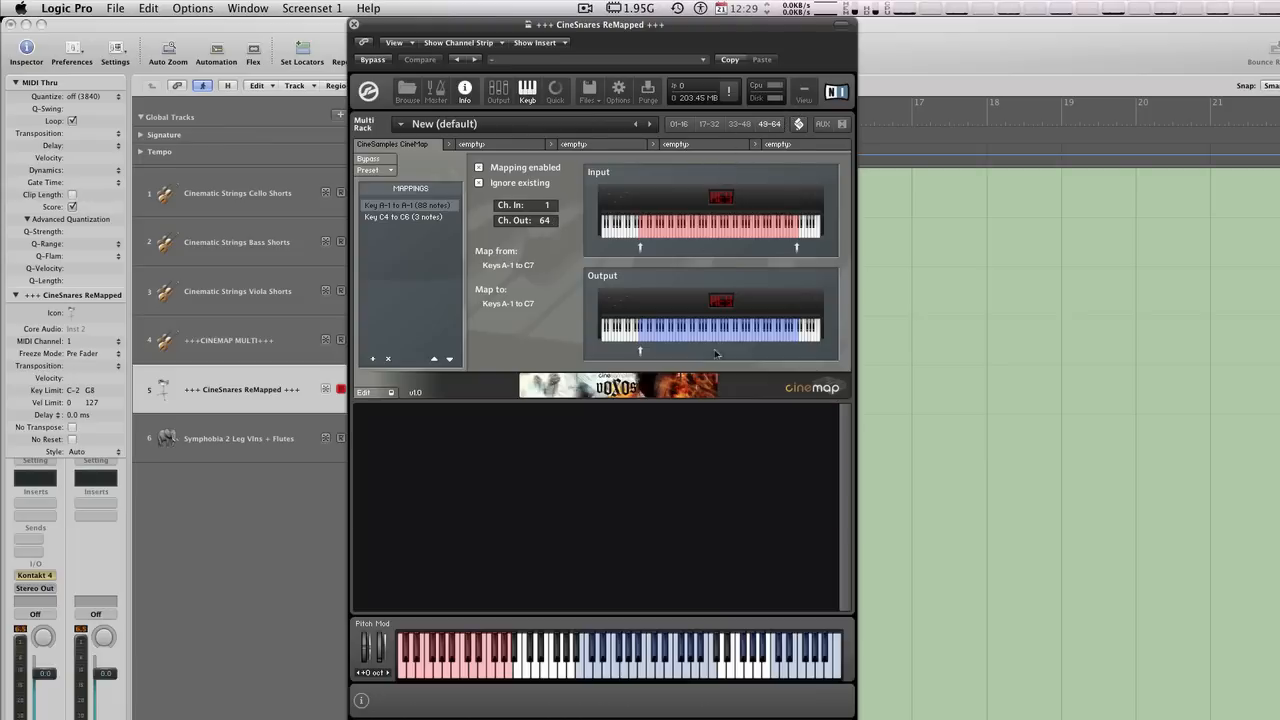
pyautogui.click(676, 124)
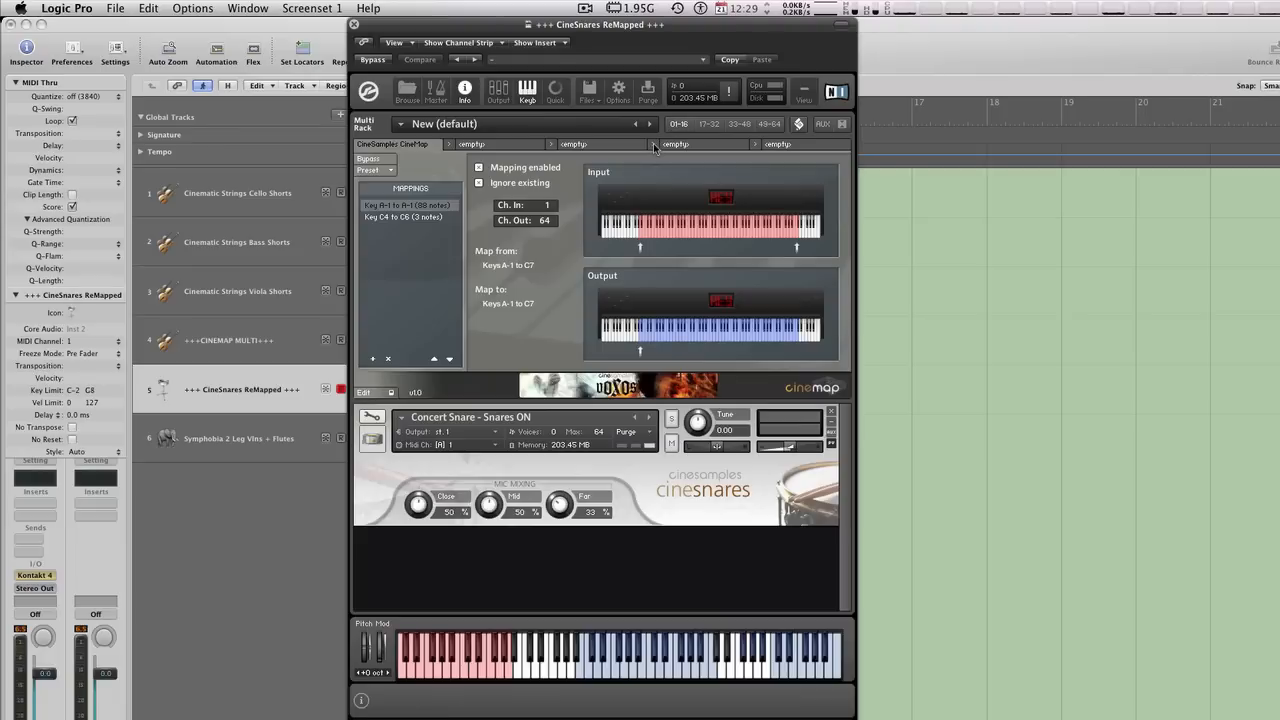
# - Enable the 3-note key mapping and set its input range first to C3 to D3, finally to C0 to D0
pyautogui.click(425, 217)
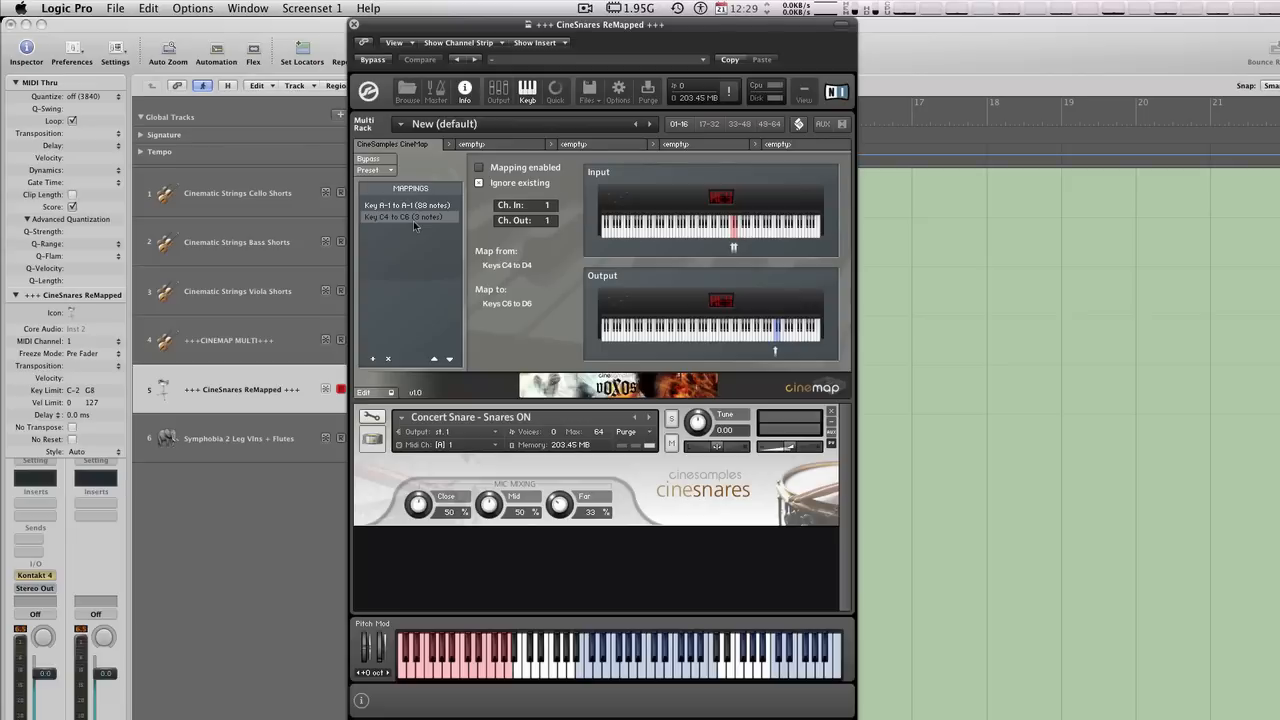
pyautogui.click(516, 169)
pyautogui.click(614, 236)
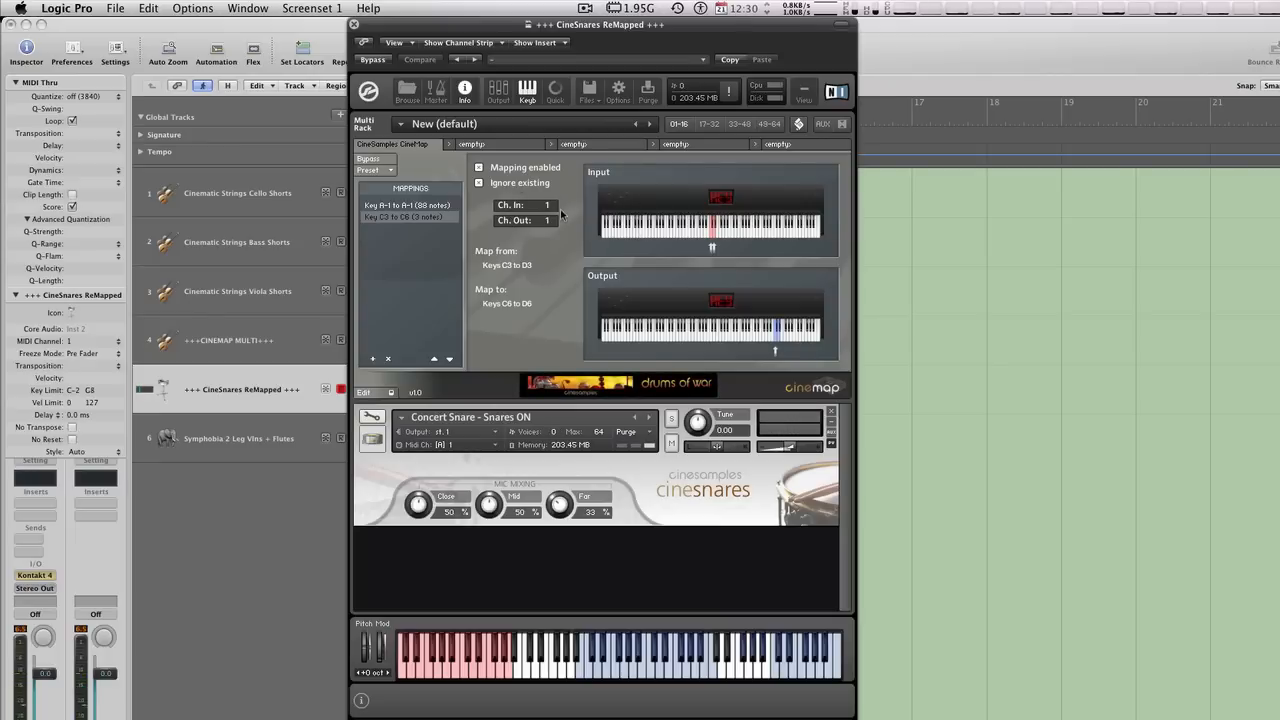
pyautogui.click(612, 210)
pyautogui.click(616, 222)
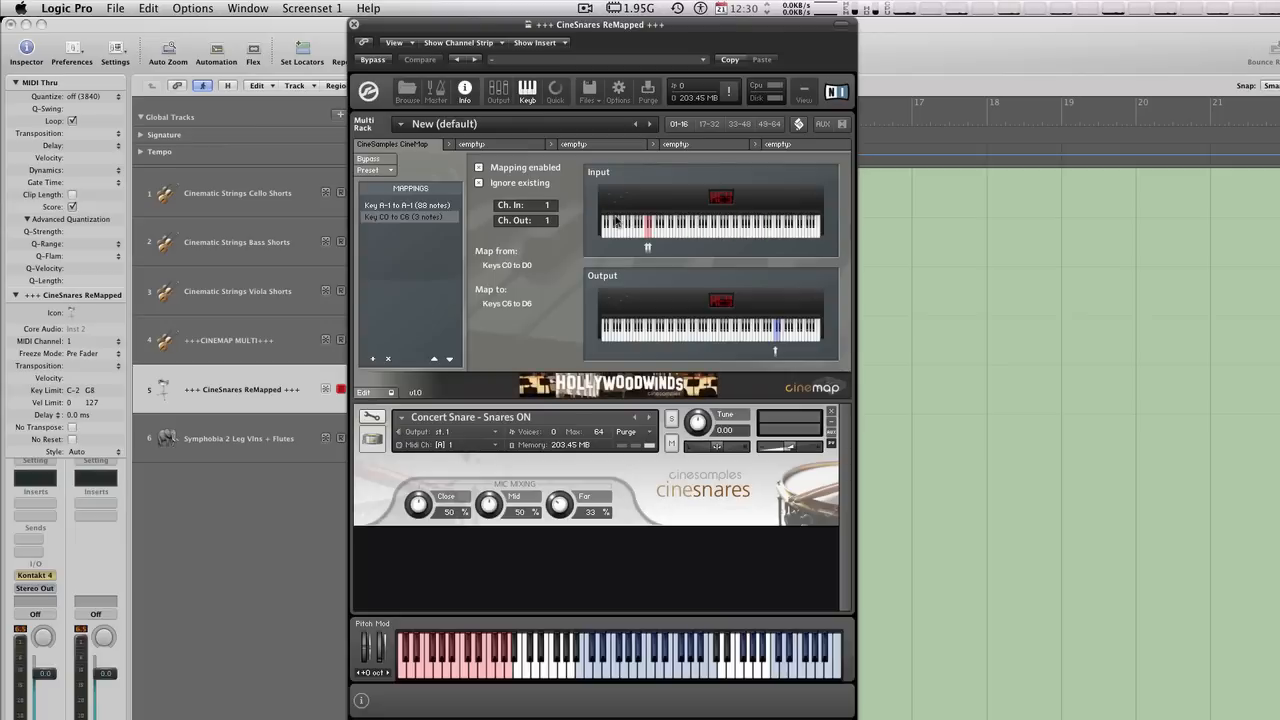
# - Close the CineSnares instrument, open the Kontakt instrument of the Symphobia 2 Leg Vlns + Flutes track and hide its library browser
pyautogui.click(355, 25)
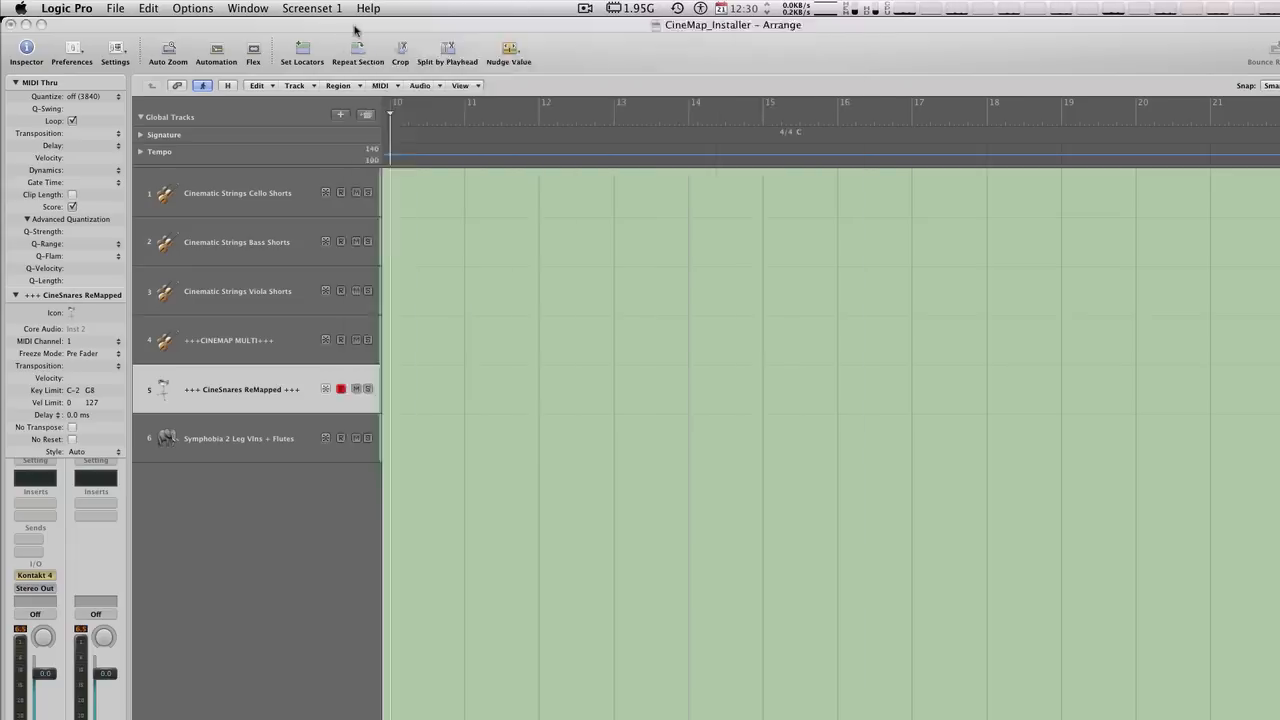
pyautogui.click(268, 434)
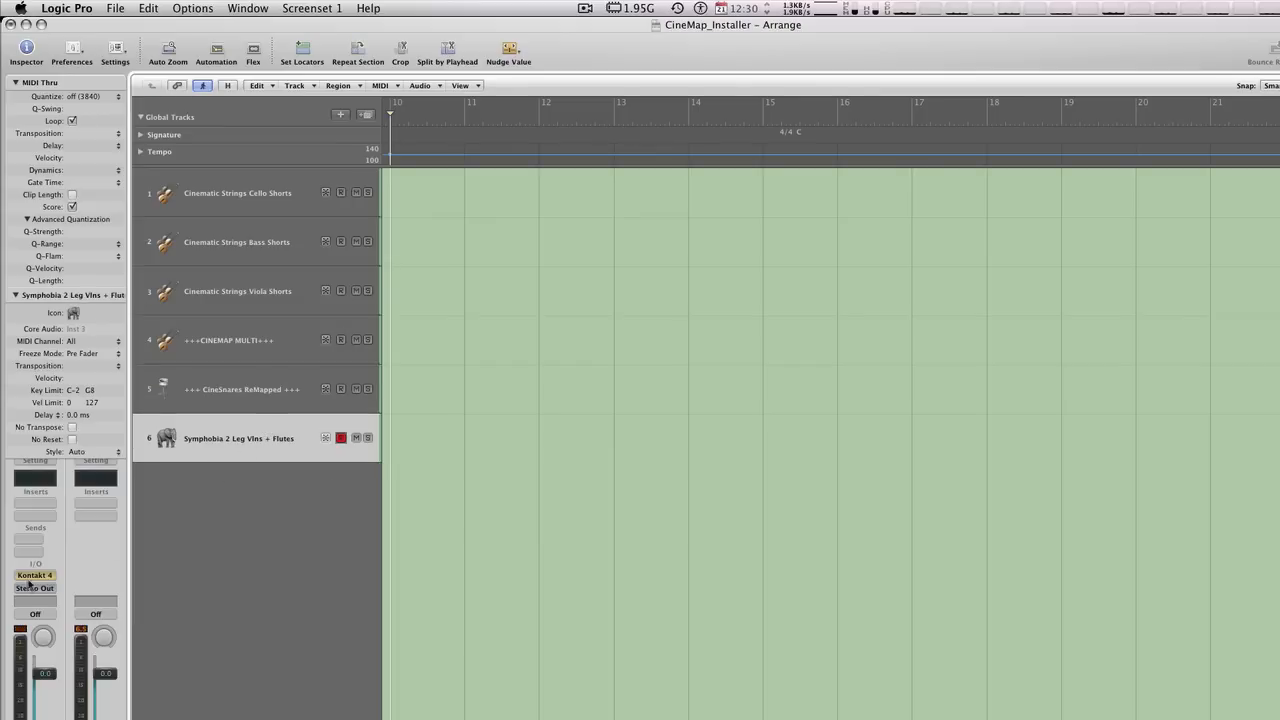
pyautogui.click(29, 577)
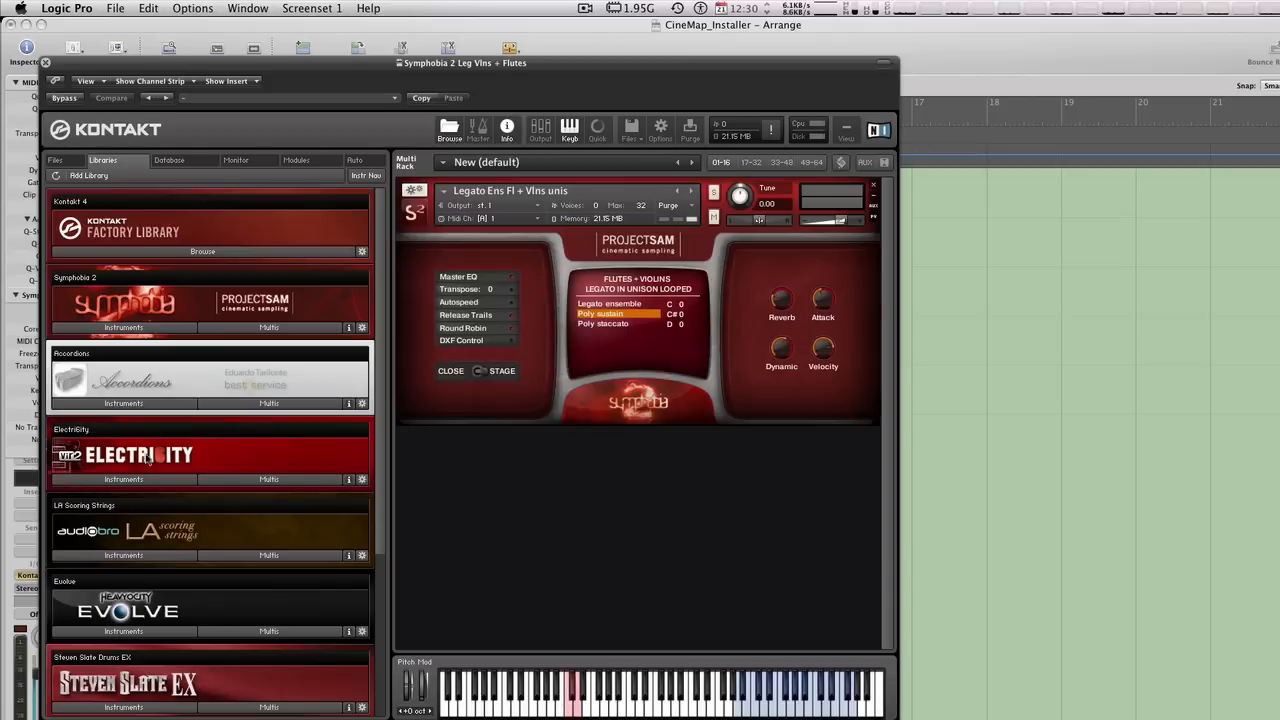
pyautogui.click(449, 128)
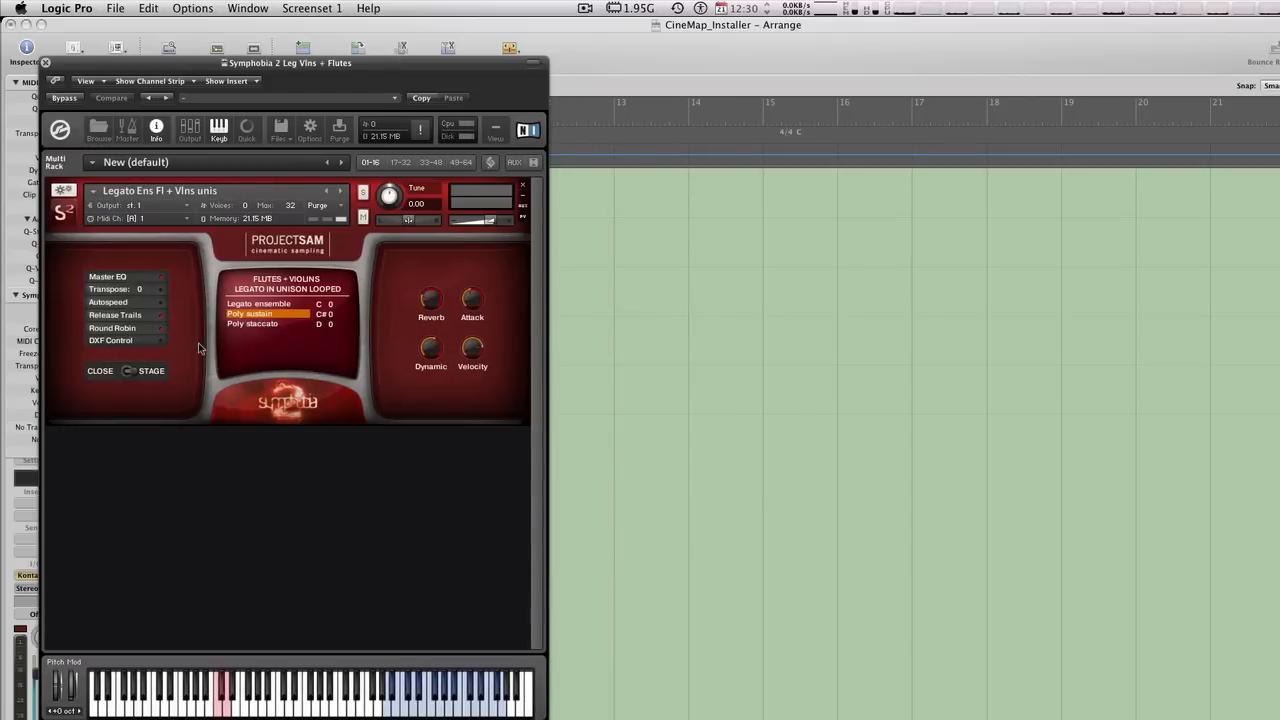
pyautogui.moveTo(274, 64); pyautogui.dragTo(639, 63)
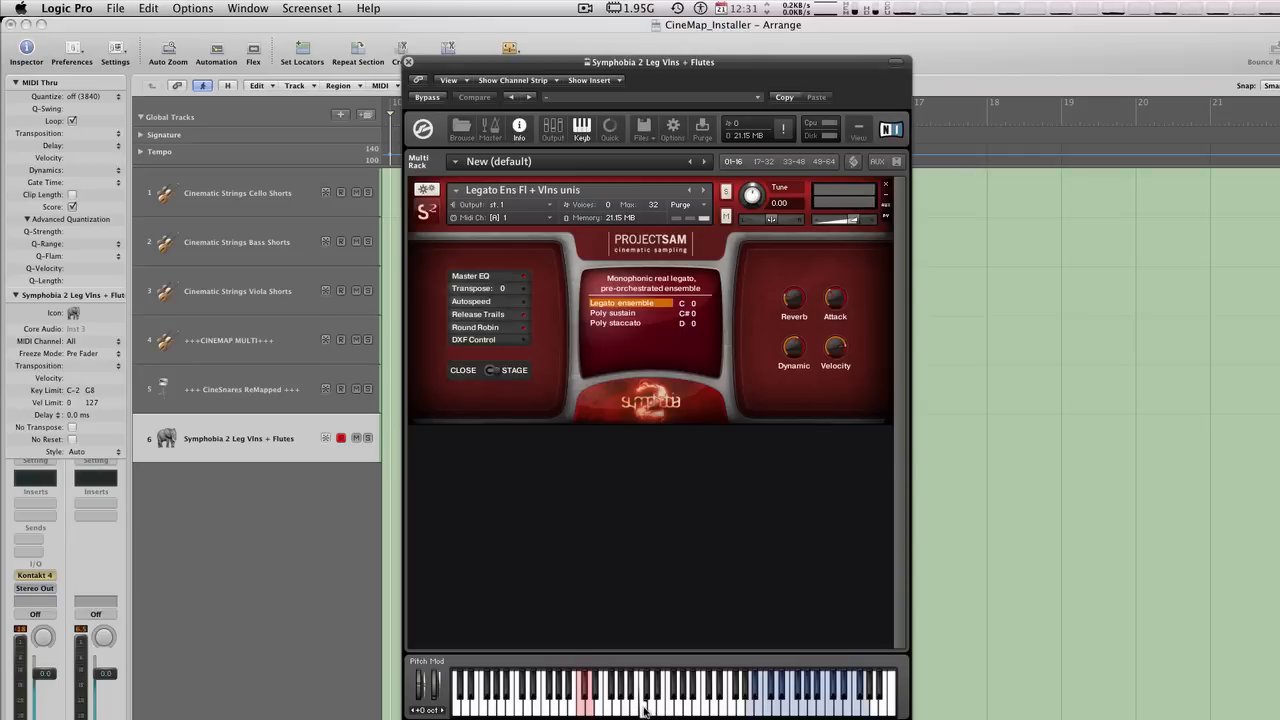
# - Load the factory CineMap multi script into the Symphobia instrument and add a new mapping
pyautogui.click(853, 161)
pyautogui.click(428, 207)
pyautogui.moveTo(451, 226)
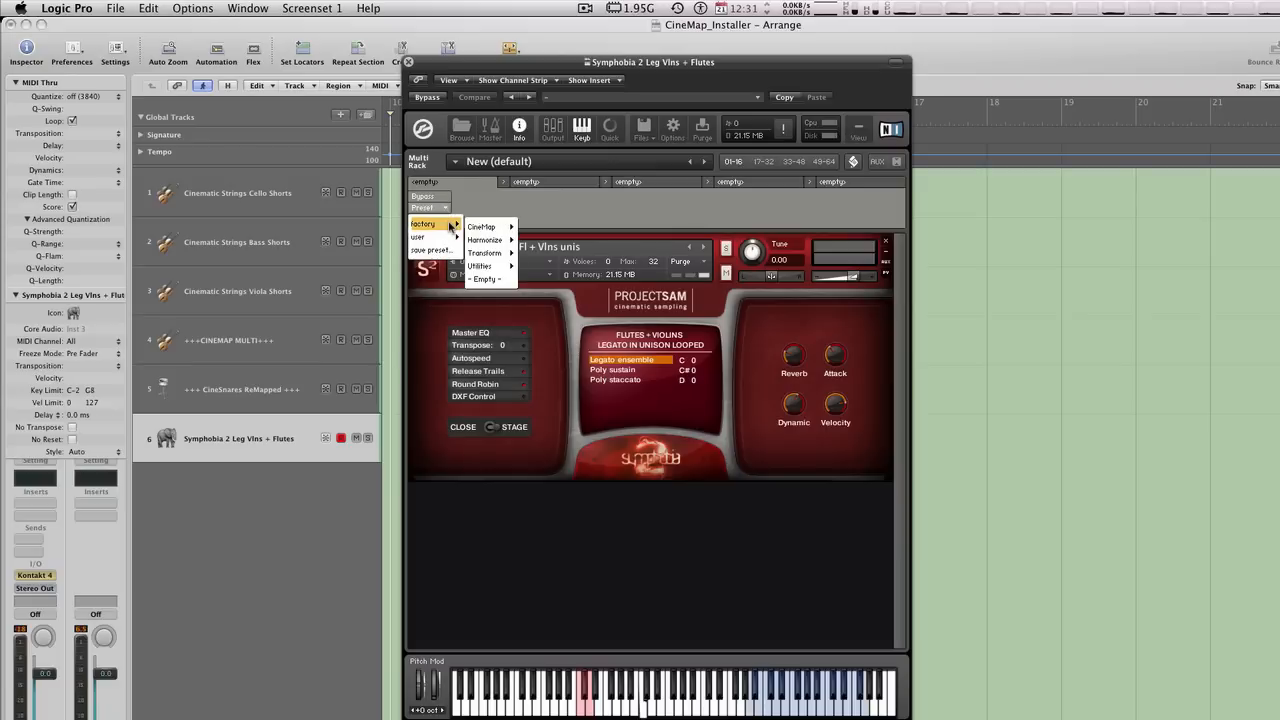
pyautogui.moveTo(497, 227)
pyautogui.click(537, 228)
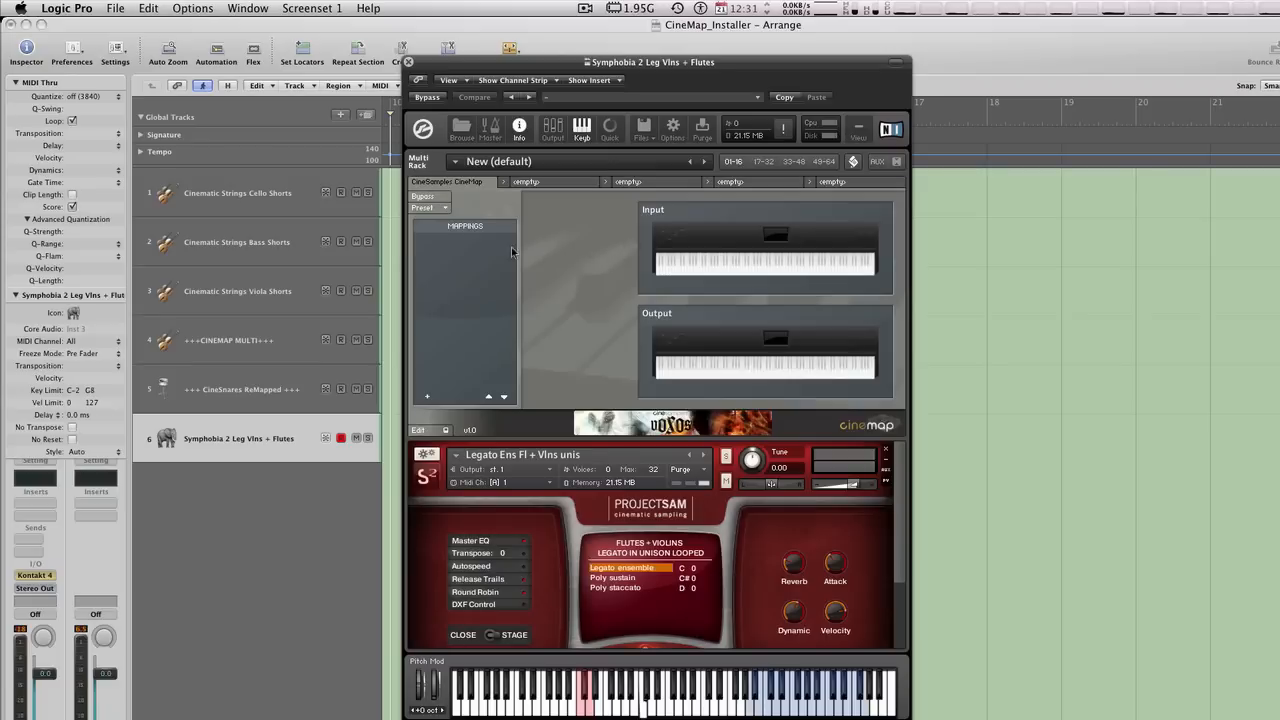
pyautogui.click(427, 396)
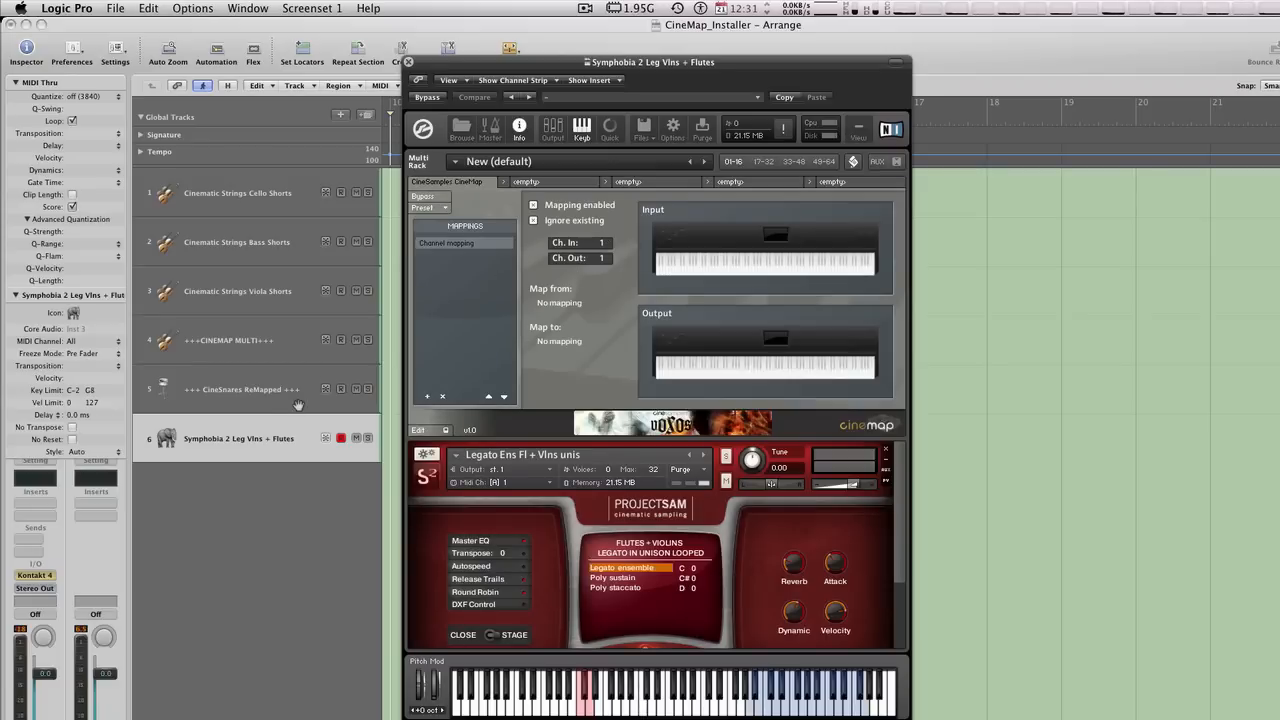
# - Set the Symphobia track's MIDI channel to 1 and map keys C1 to D1 onto C0 to D0
pyautogui.click(83, 343)
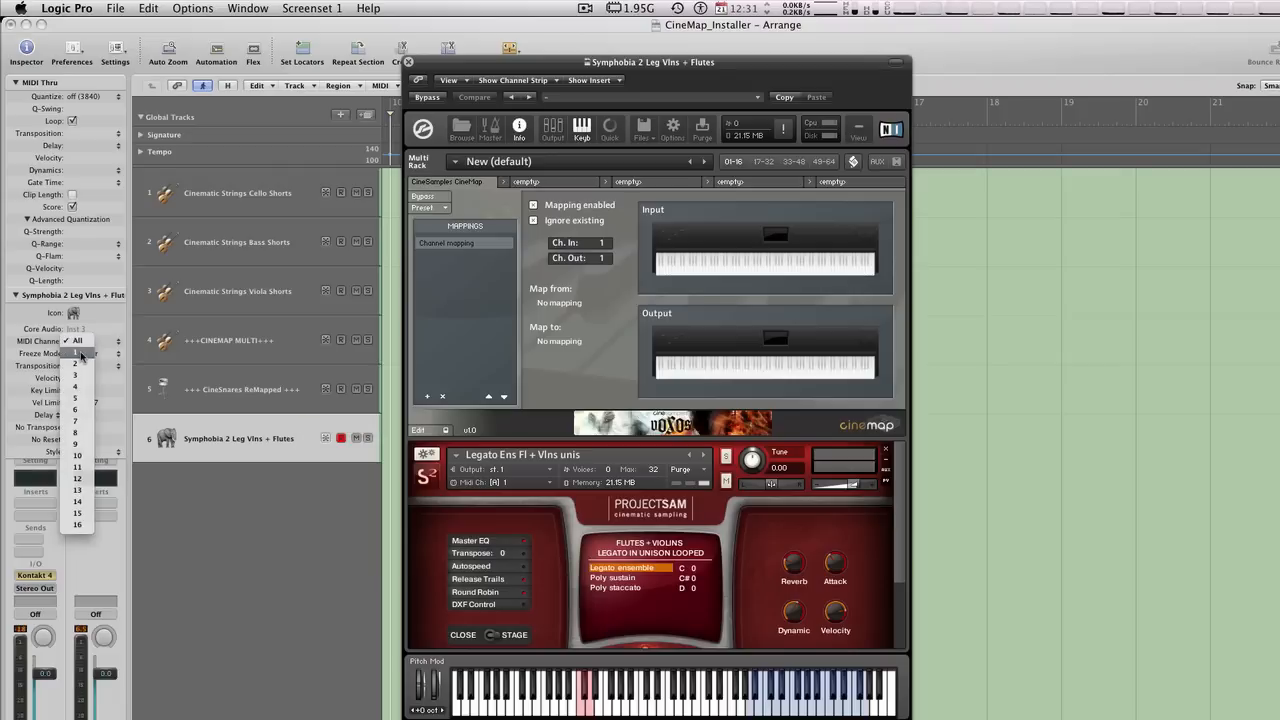
pyautogui.click(81, 354)
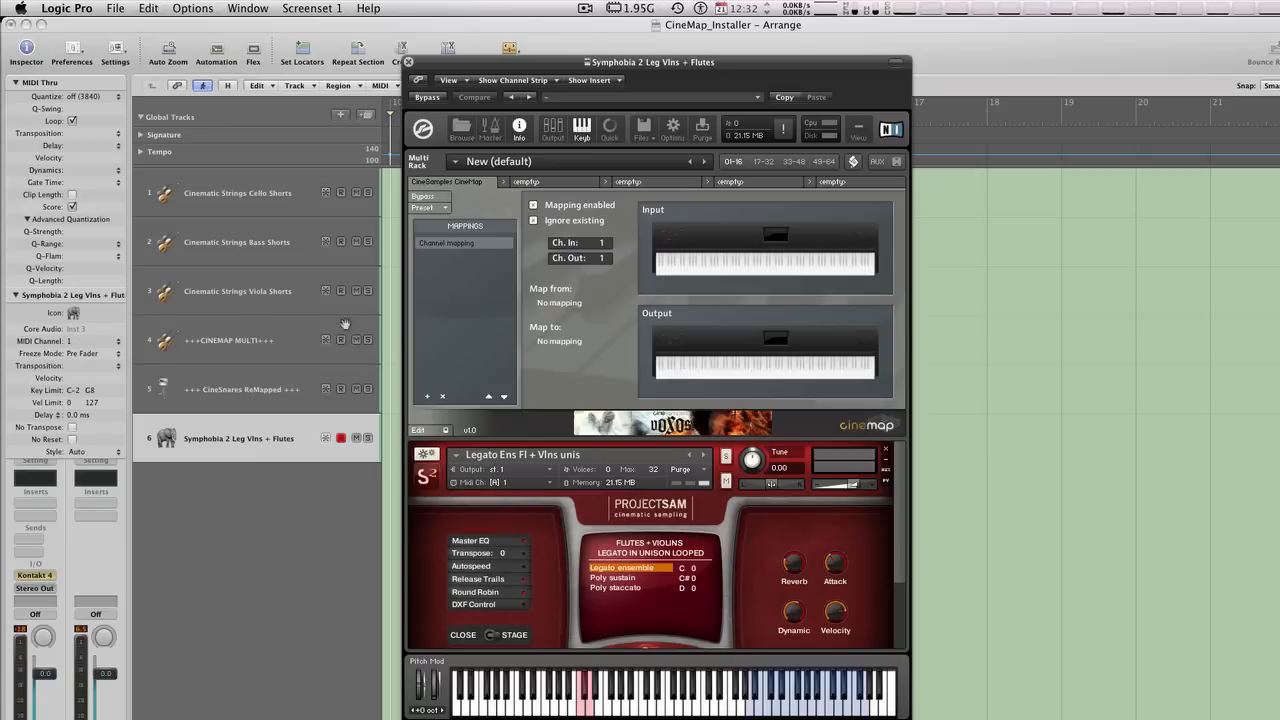
pyautogui.click(748, 265)
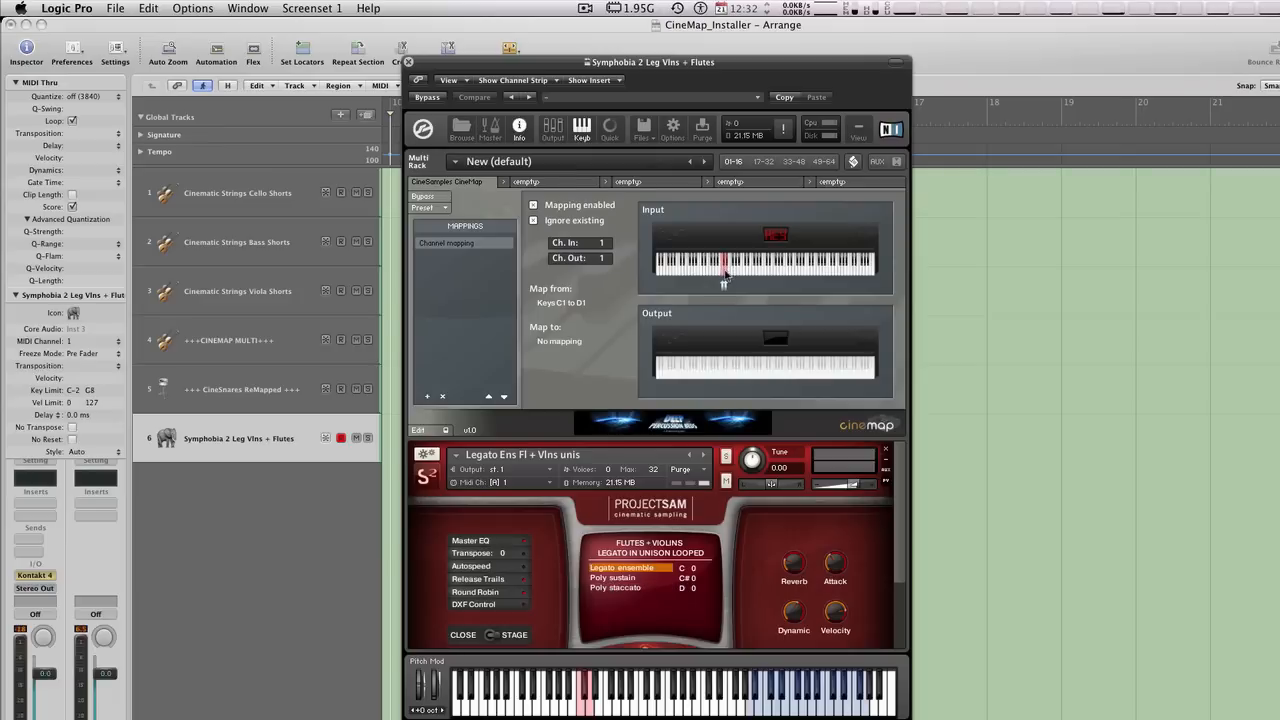
pyautogui.click(703, 369)
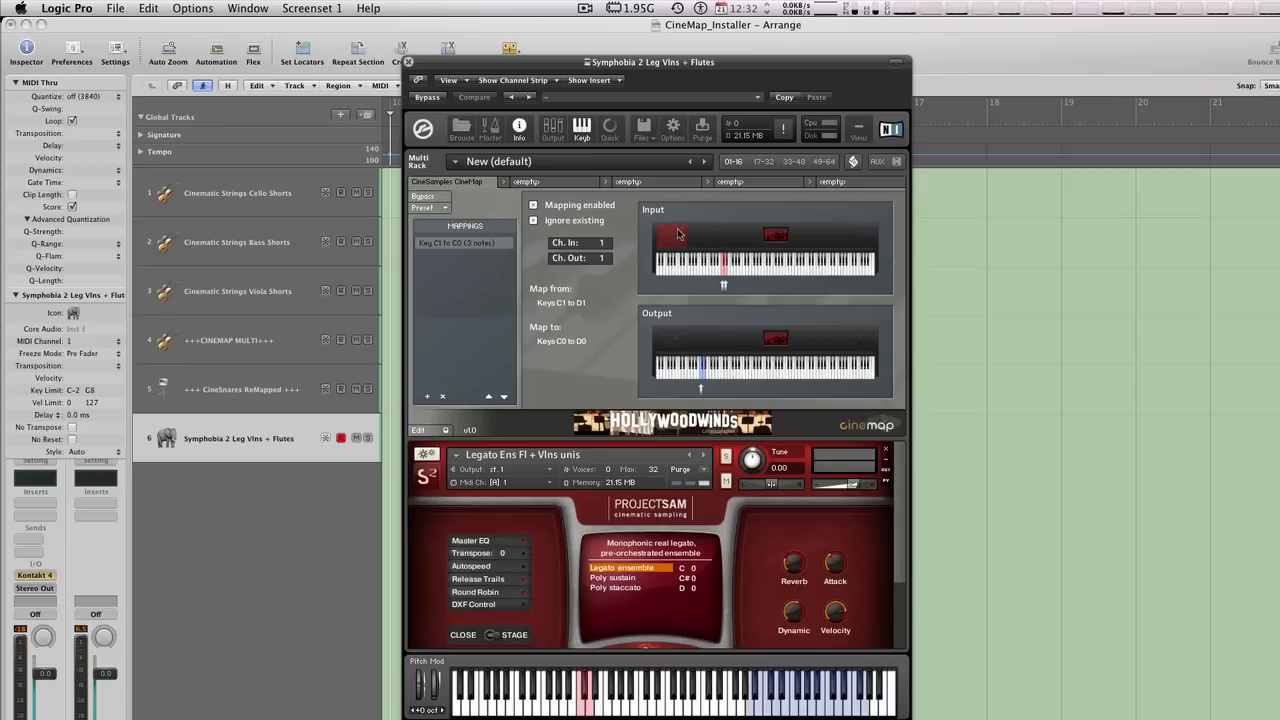
# - Try a controller as the mapping's input, and return the input to choosing a start and end key
pyautogui.click(674, 235)
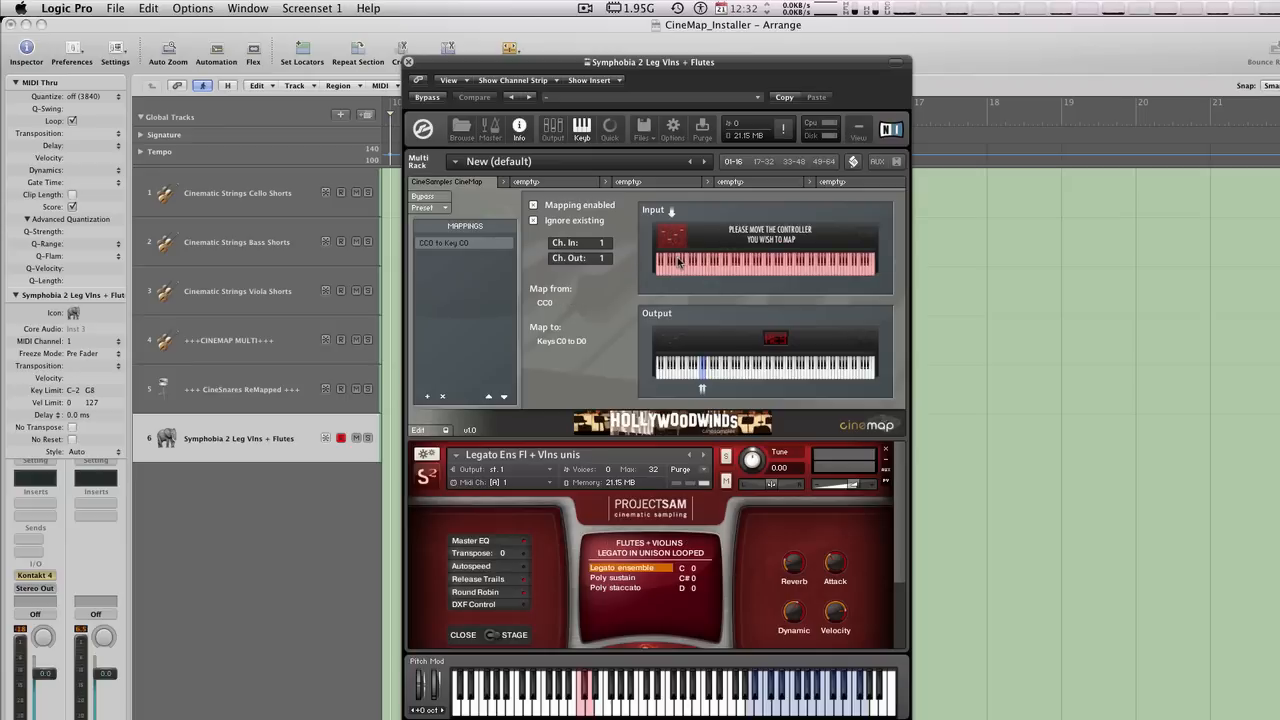
pyautogui.click(677, 262)
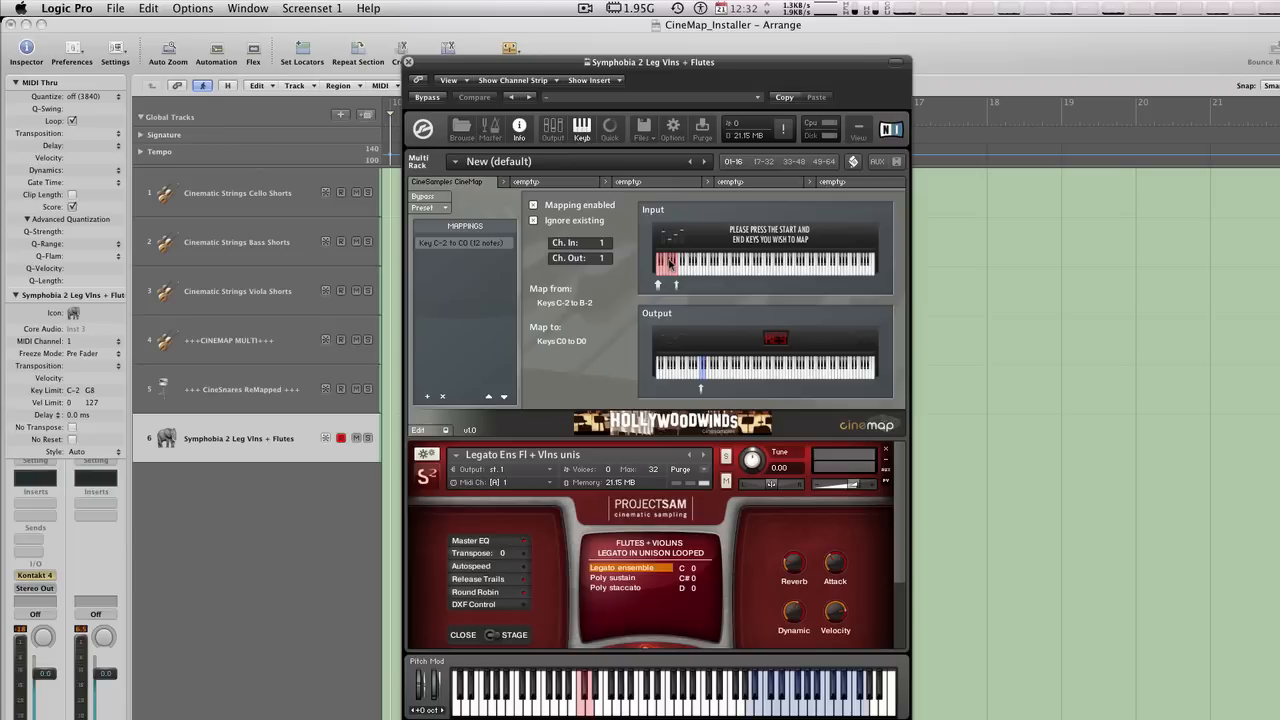